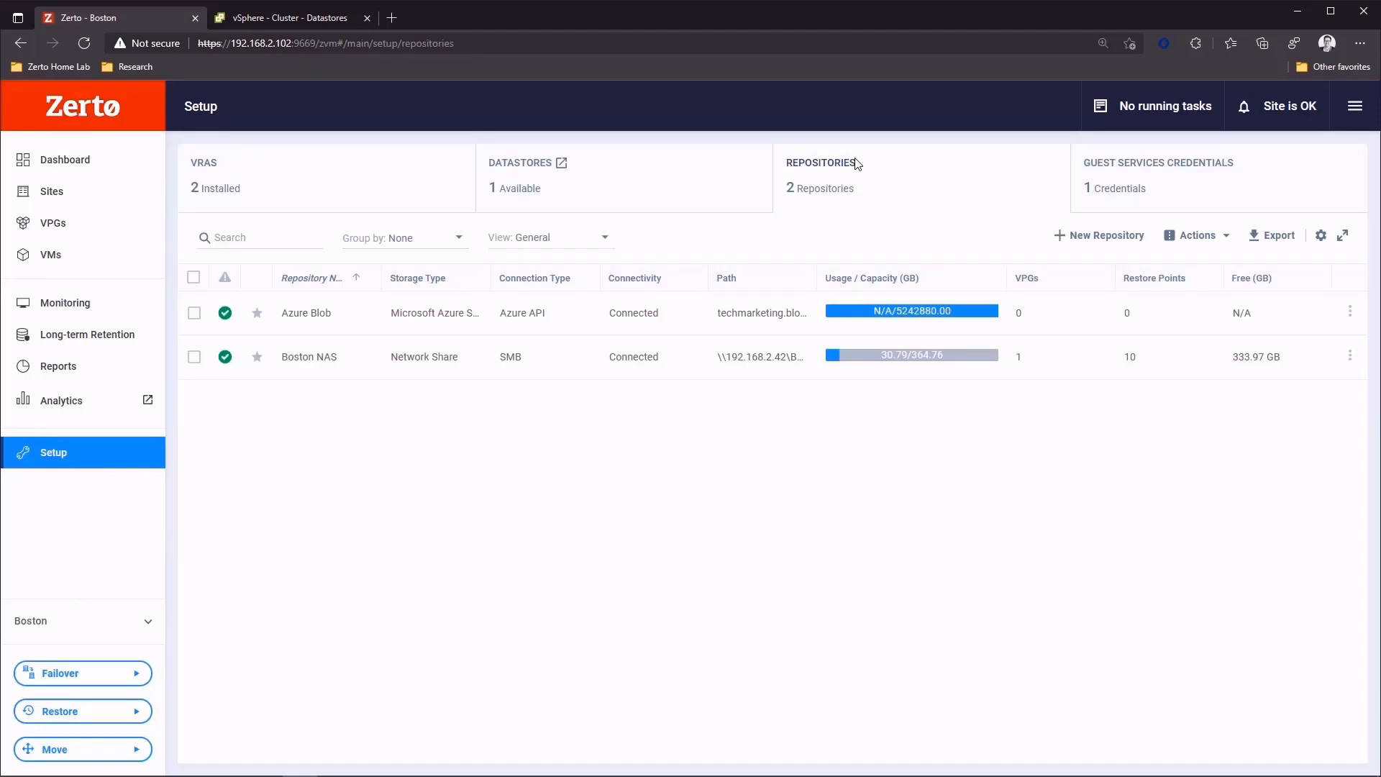
# - Start creating a new repository with Amazon S3 as its storage type
pyautogui.click(1077, 238)
pyautogui.click(803, 254)
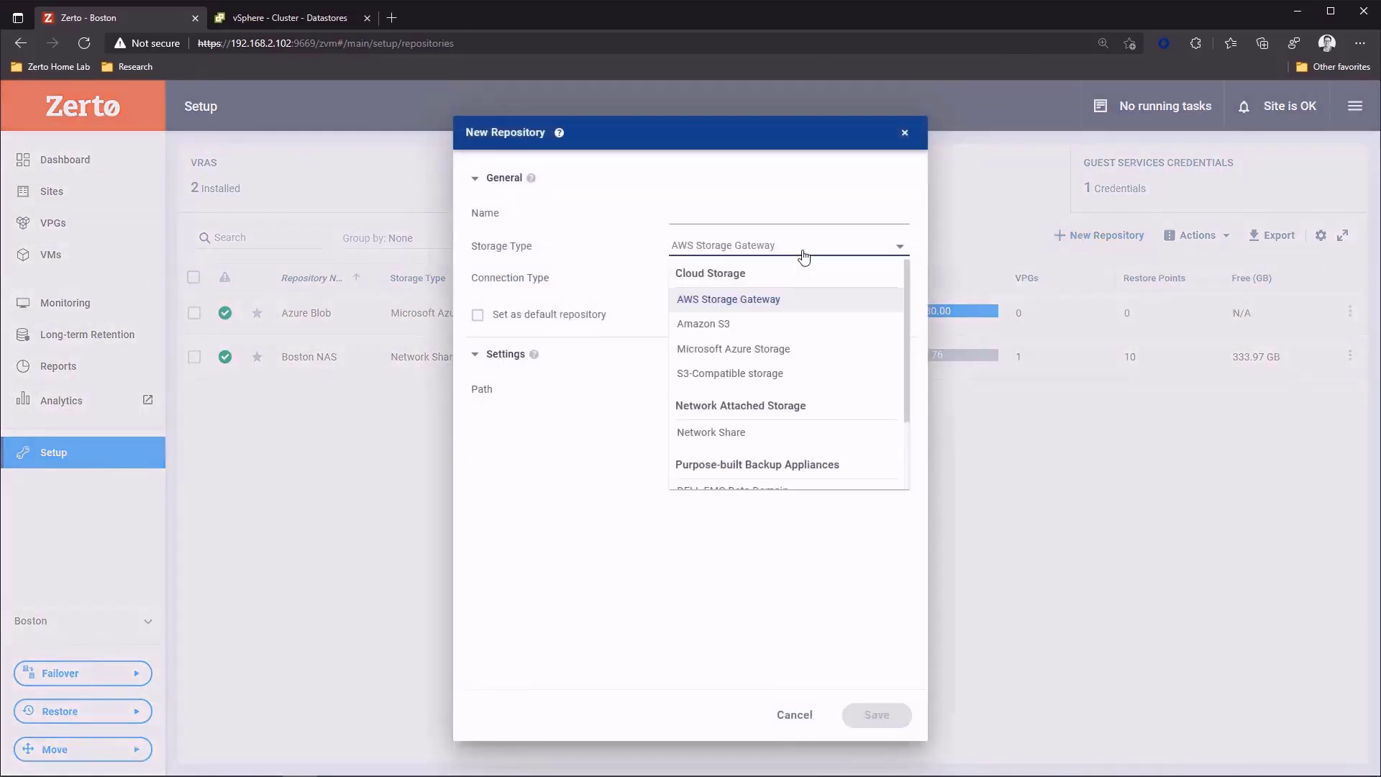
pyautogui.click(715, 328)
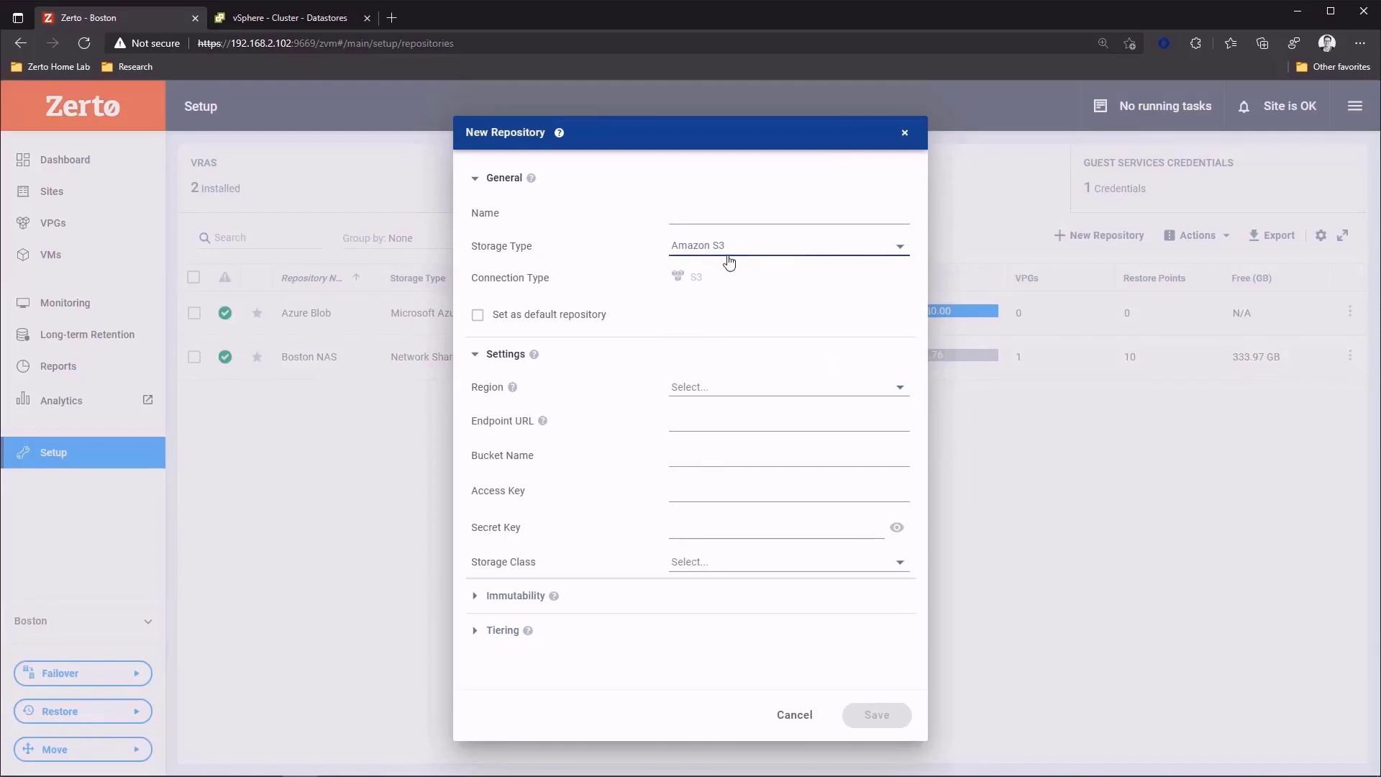
# - Make all following retention sets of the Amazon S3 repository immutable per VPG retention policy
pyautogui.click(476, 599)
pyautogui.scroll(-1, 559, 580)
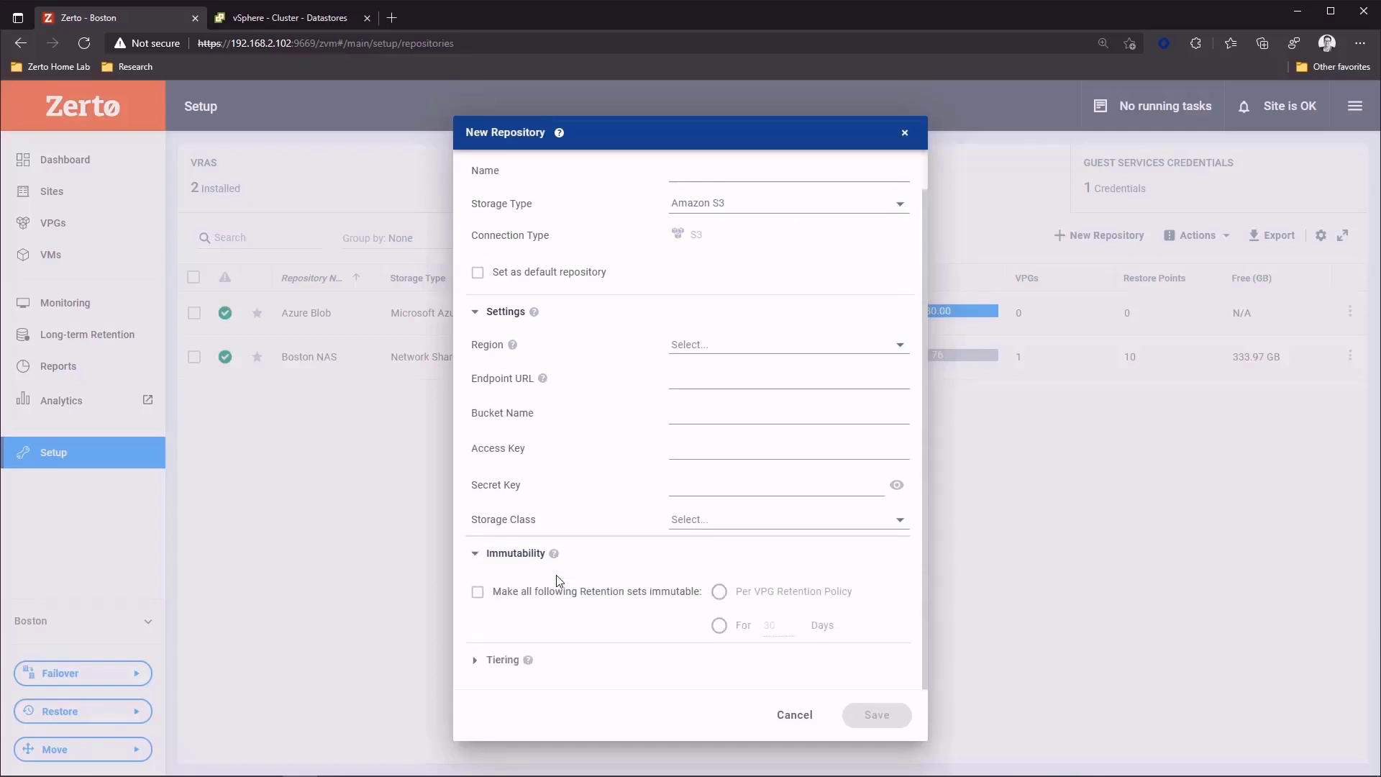
pyautogui.click(478, 595)
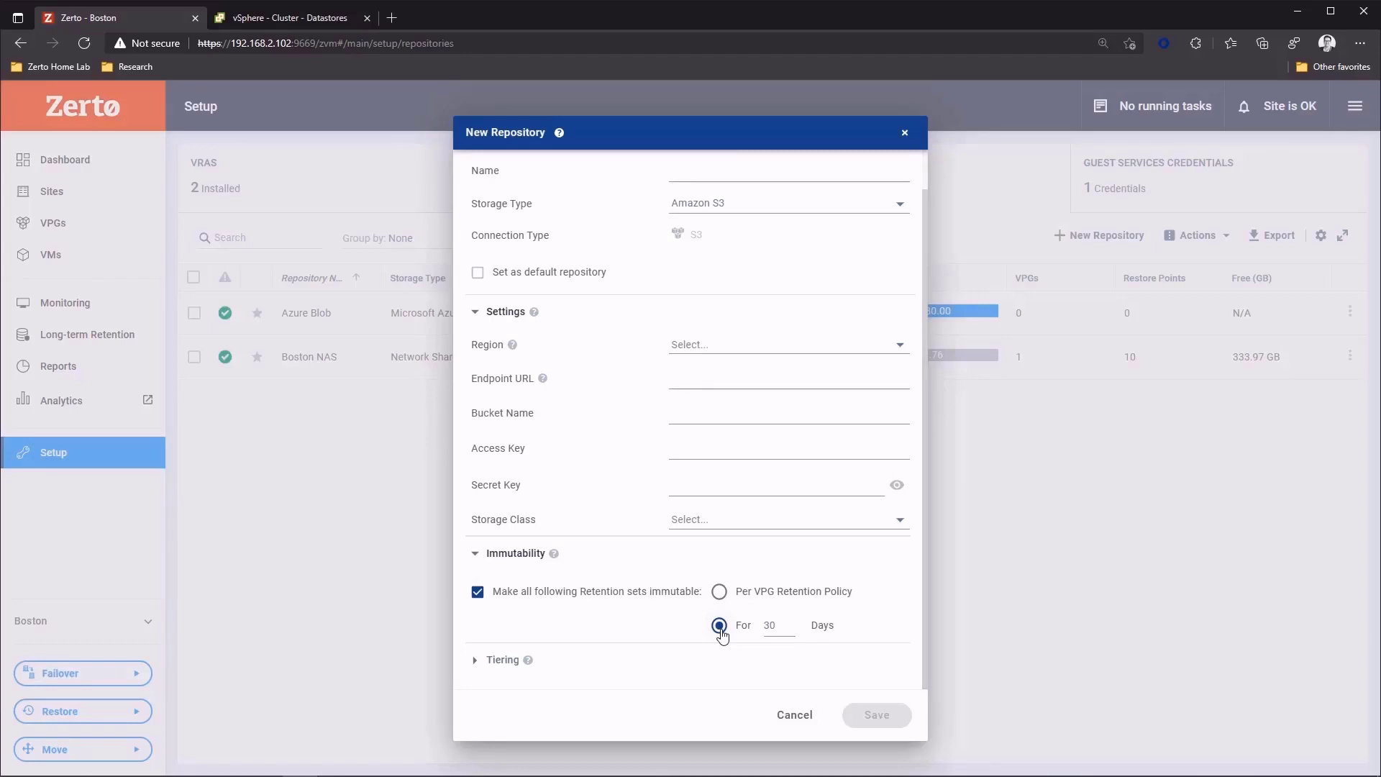
pyautogui.click(719, 592)
# - Show the tiering options and turn off moving retention sets to the S3 Standard-IA storage class
pyautogui.click(473, 660)
pyautogui.scroll(-1, 546, 506)
pyautogui.scroll(-1, 545, 506)
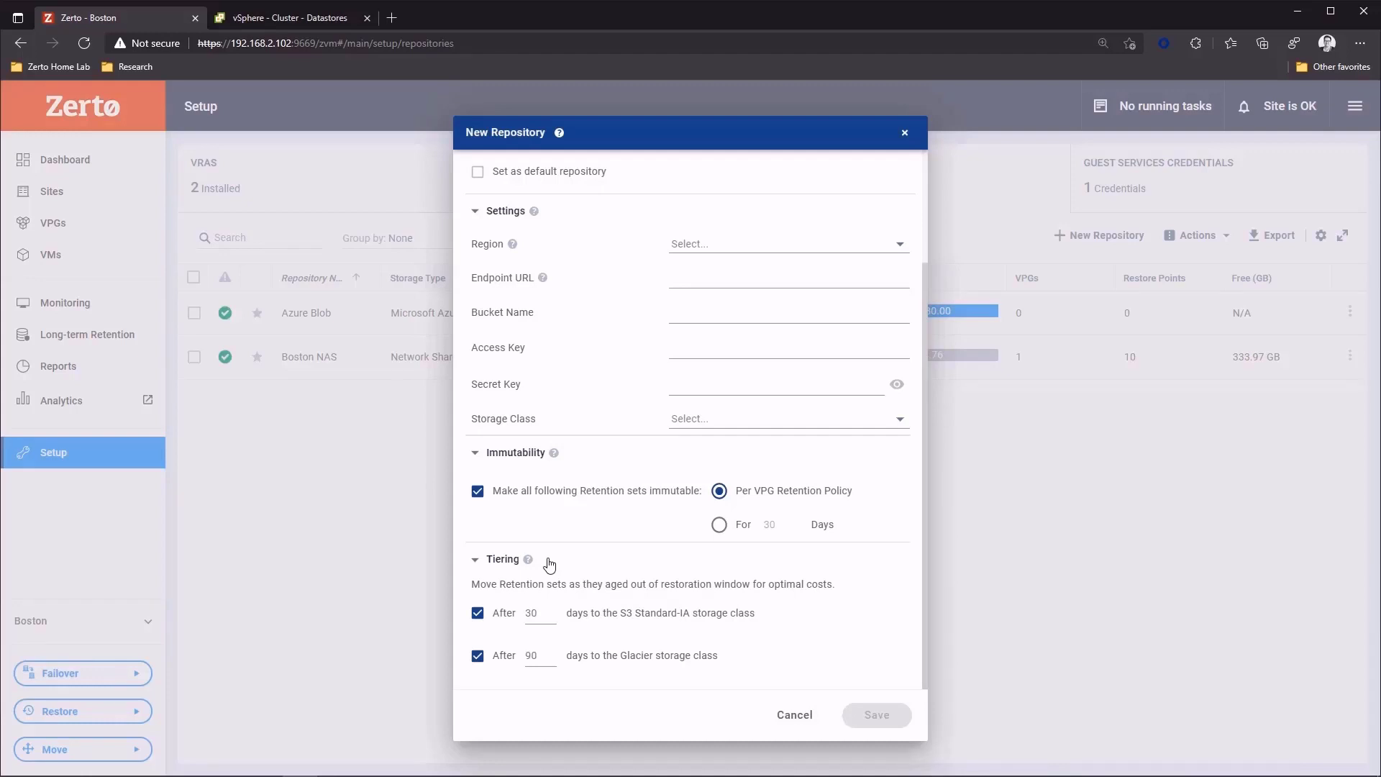
pyautogui.click(477, 613)
pyautogui.scroll(2, 820, 515)
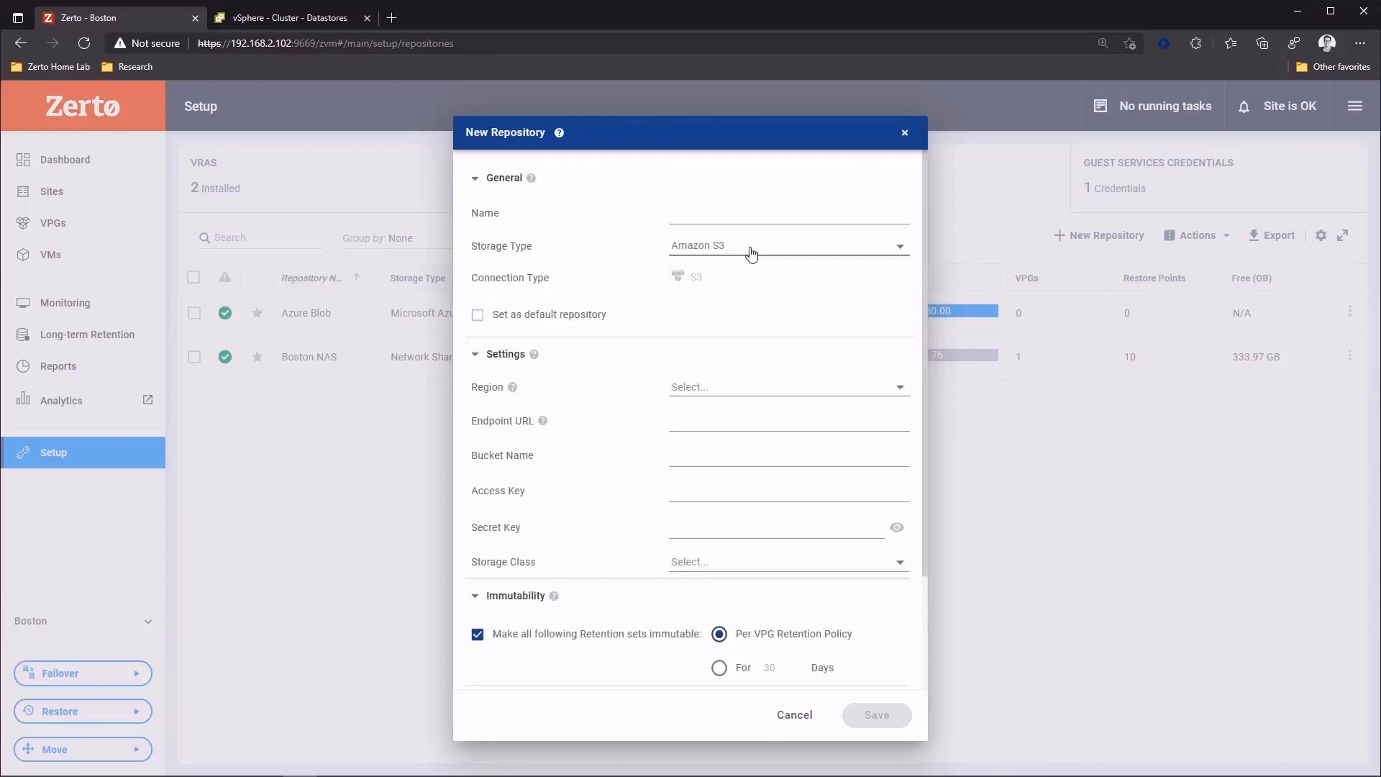
# - Switch the storage type to Microsoft Azure Storage and turn off moving retention sets to the Cool access tier
pyautogui.click(745, 252)
pyautogui.click(734, 349)
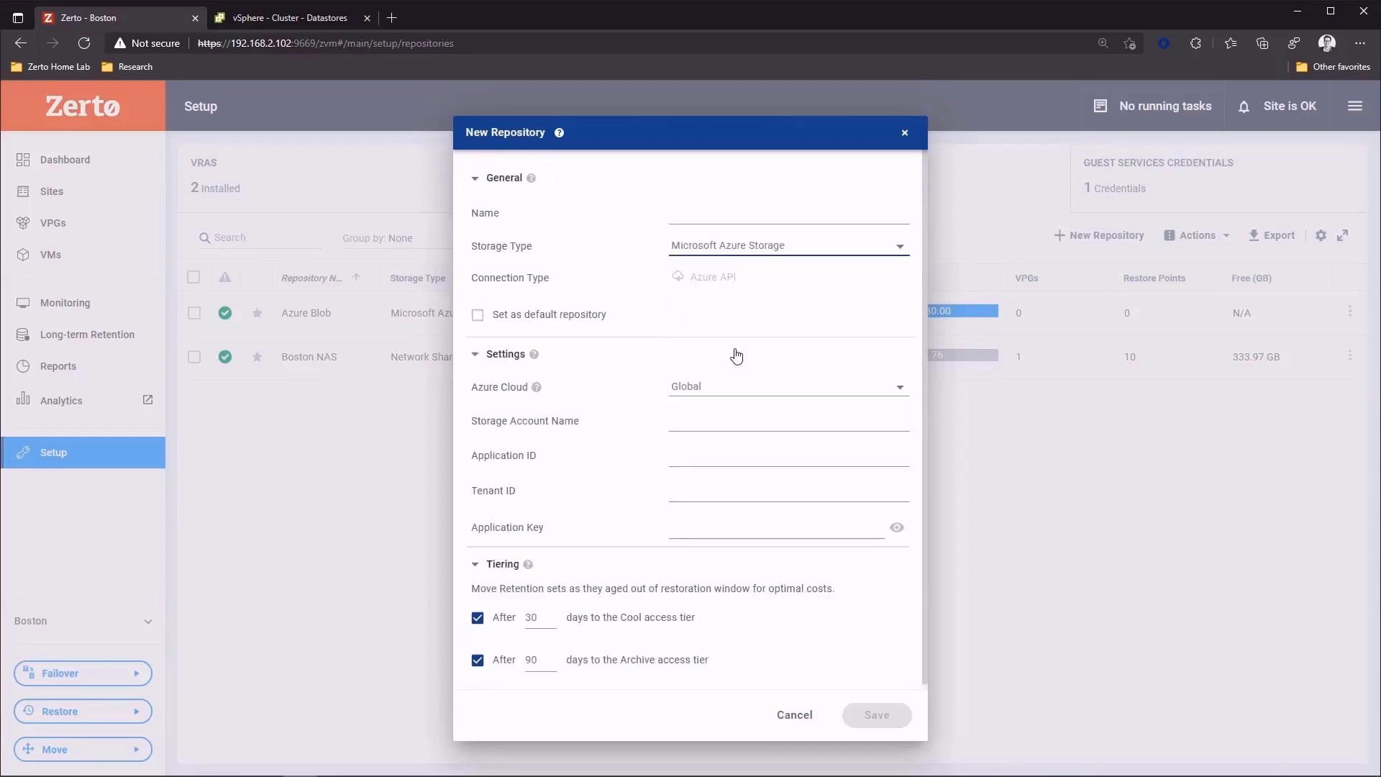
pyautogui.scroll(-1, 594, 508)
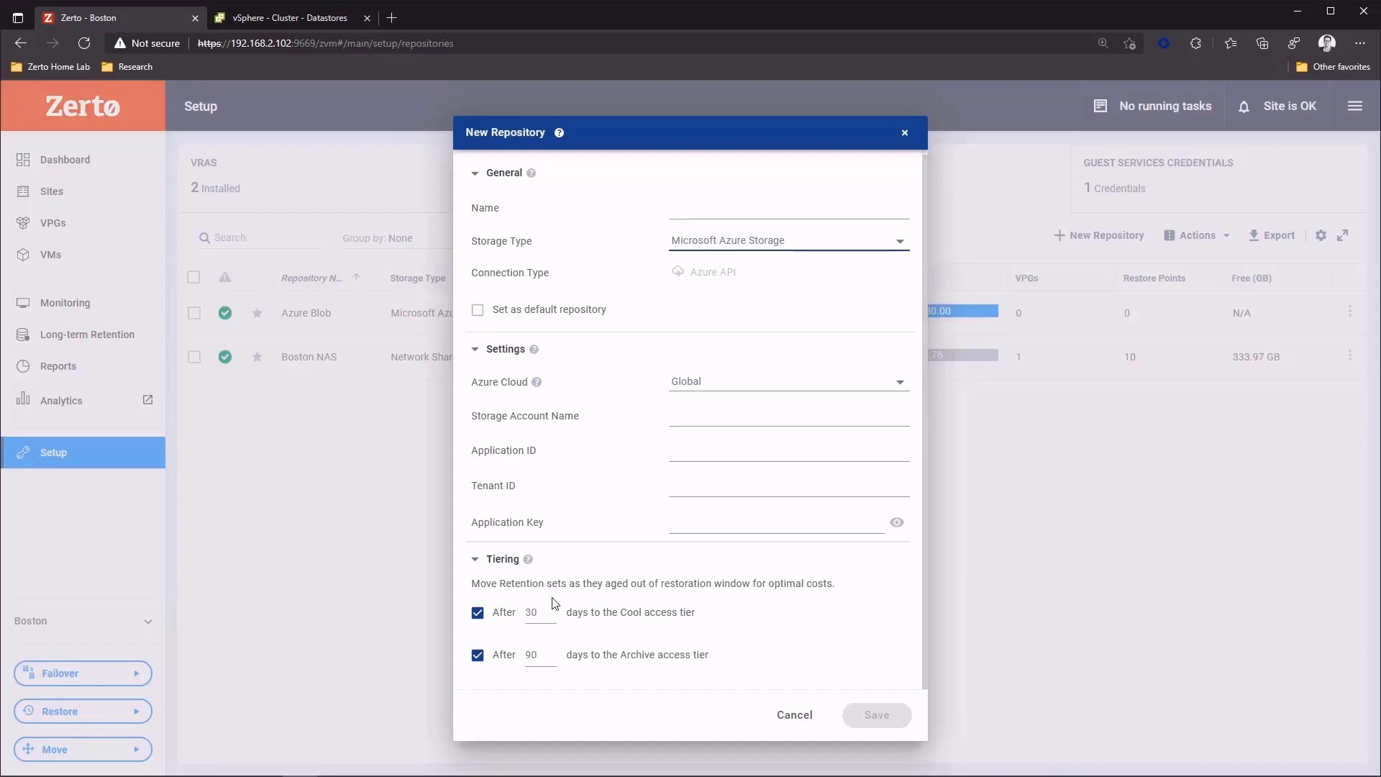
pyautogui.click(478, 615)
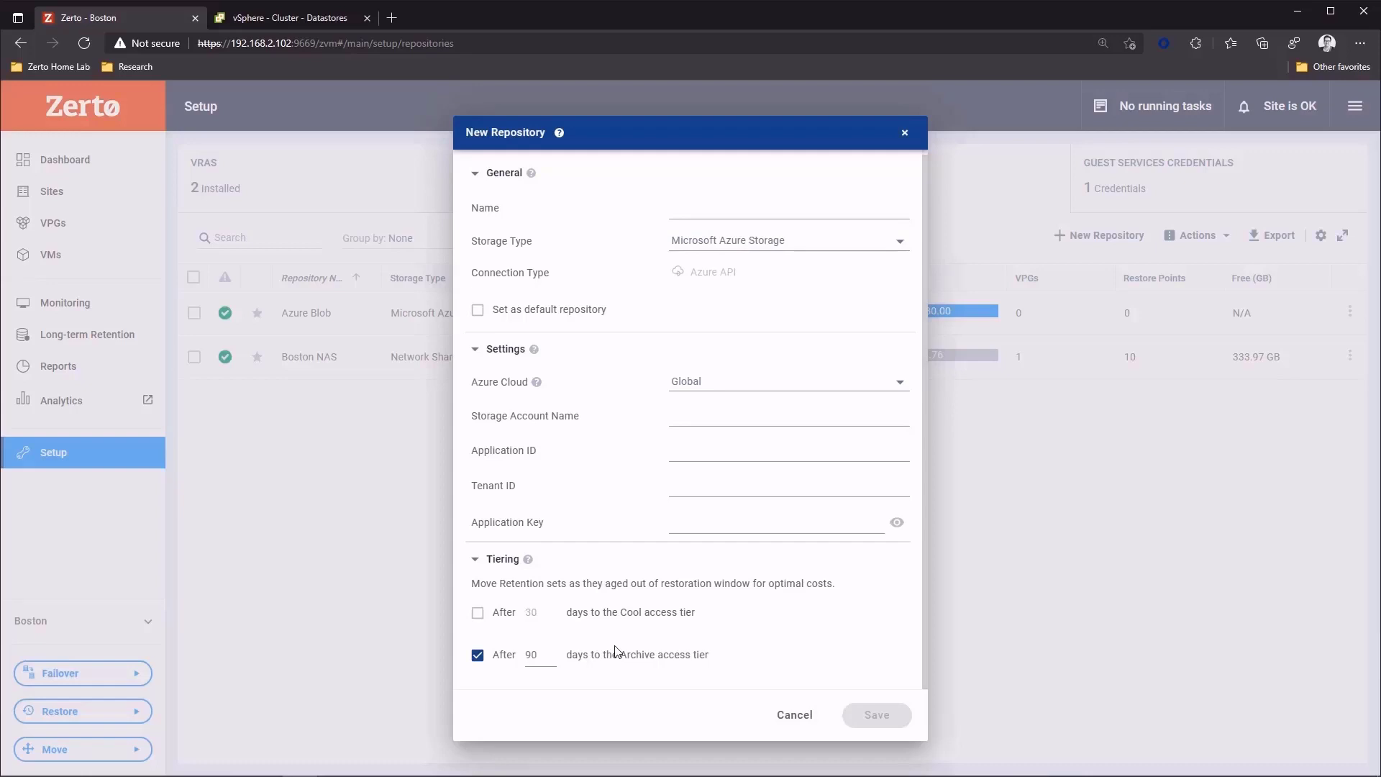
# - Switch the storage type to S3-Compatible storage, look over its settings, and cancel the new repository
pyautogui.click(781, 246)
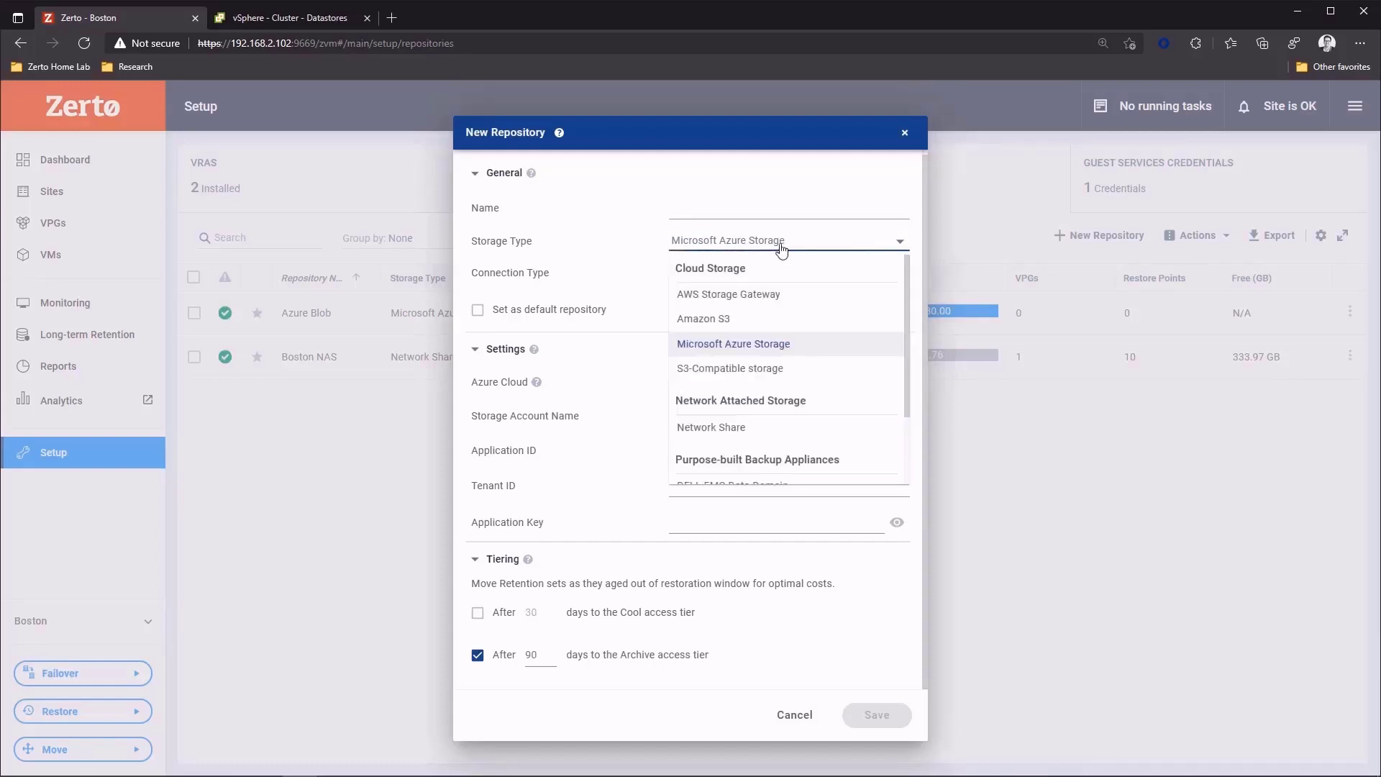
pyautogui.click(722, 372)
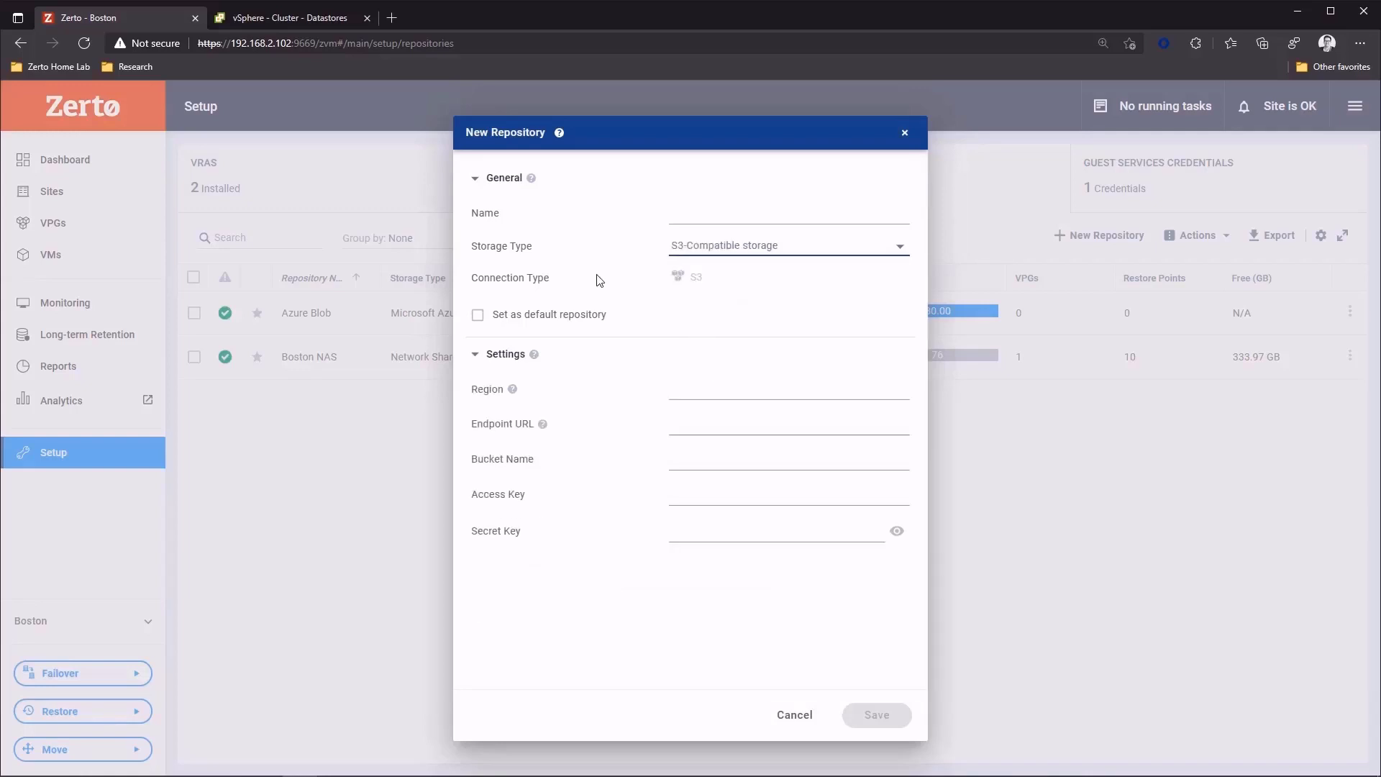
pyautogui.click(684, 390)
pyautogui.click(798, 716)
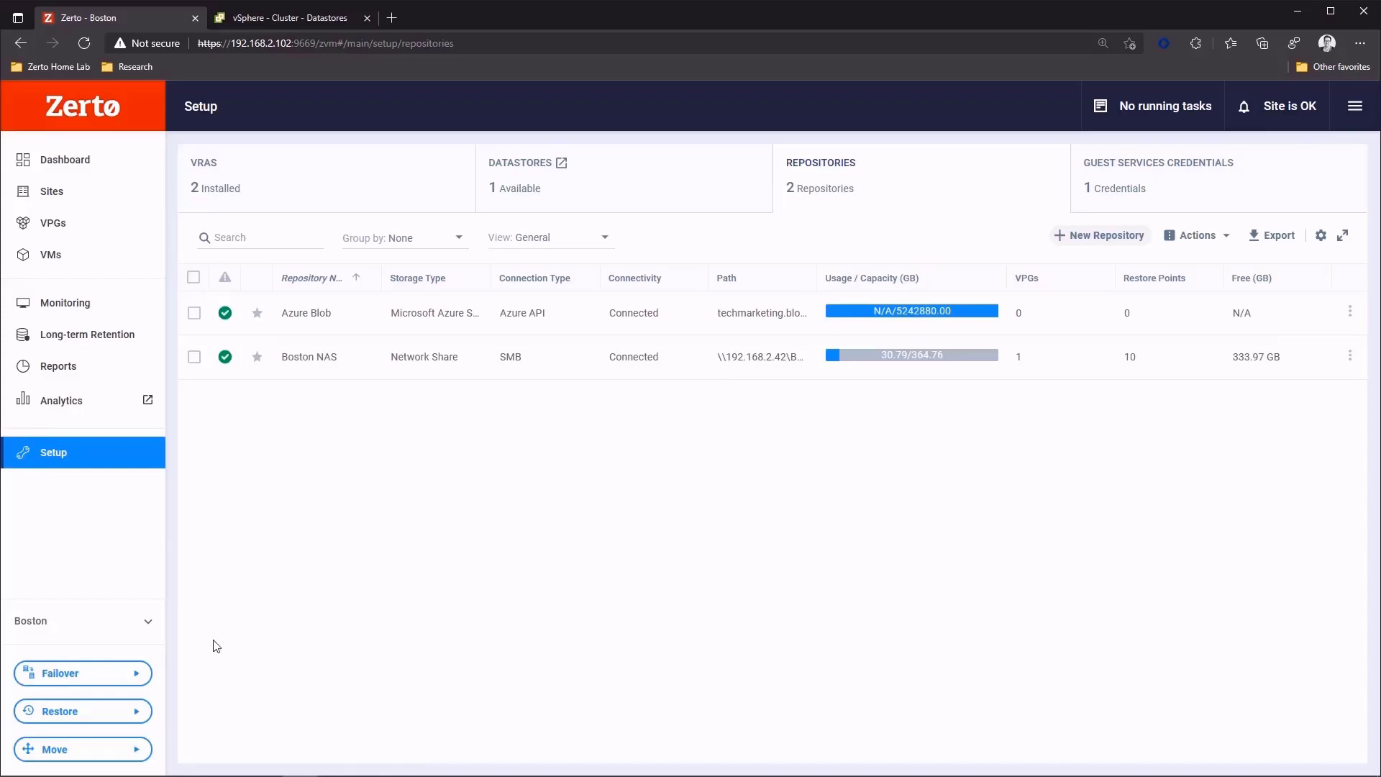
# - Start a file restore and select the VM WINFS01 from the File Server VPG as the source
pyautogui.click(123, 711)
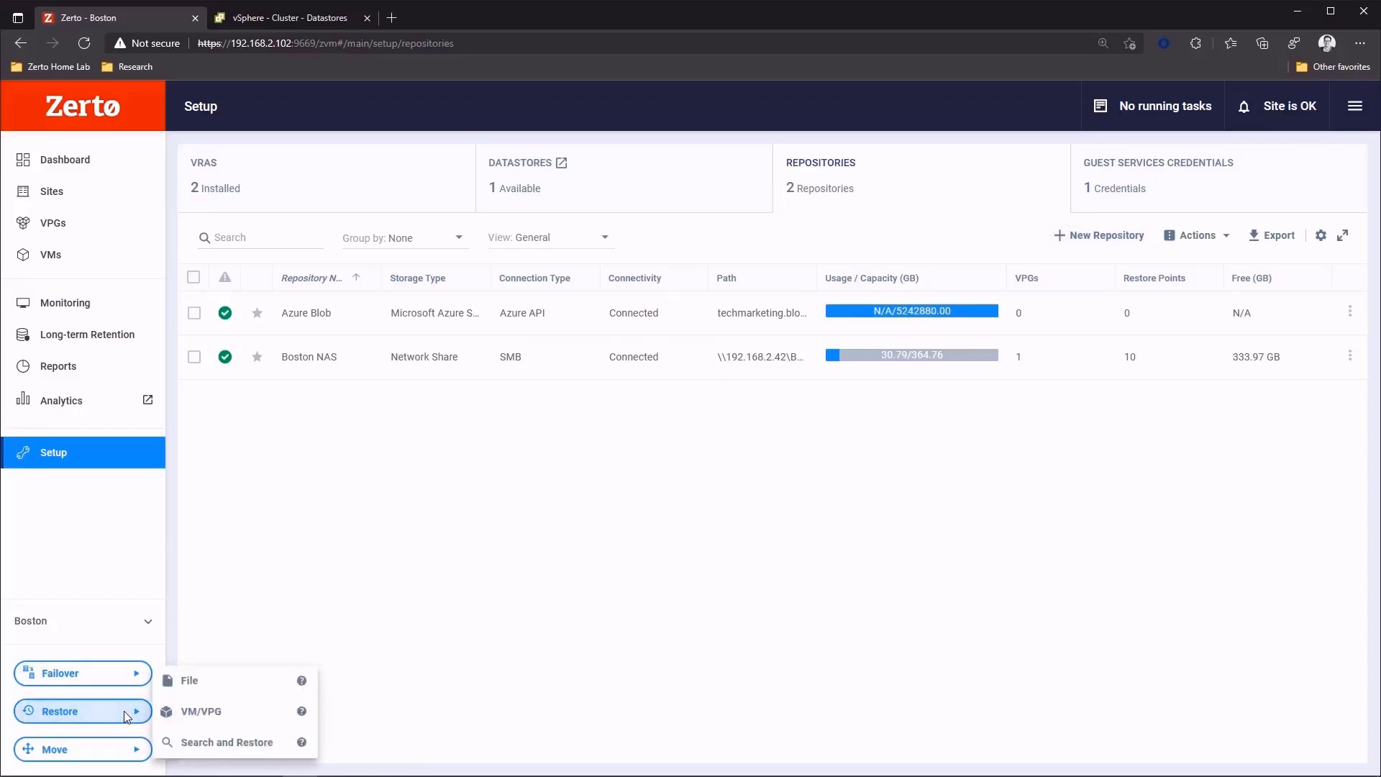
pyautogui.click(191, 682)
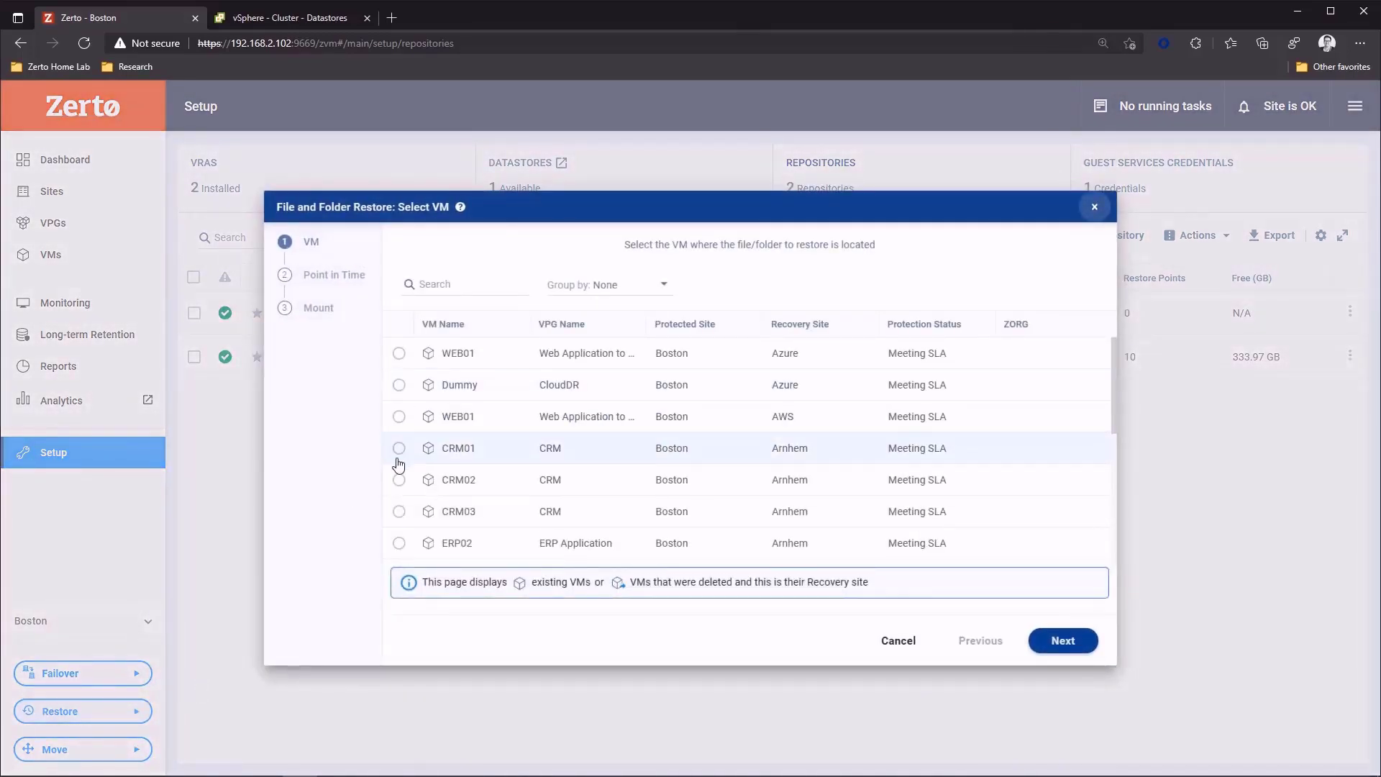
pyautogui.scroll(-2, 401, 502)
pyautogui.scroll(-3, 400, 503)
pyautogui.click(398, 501)
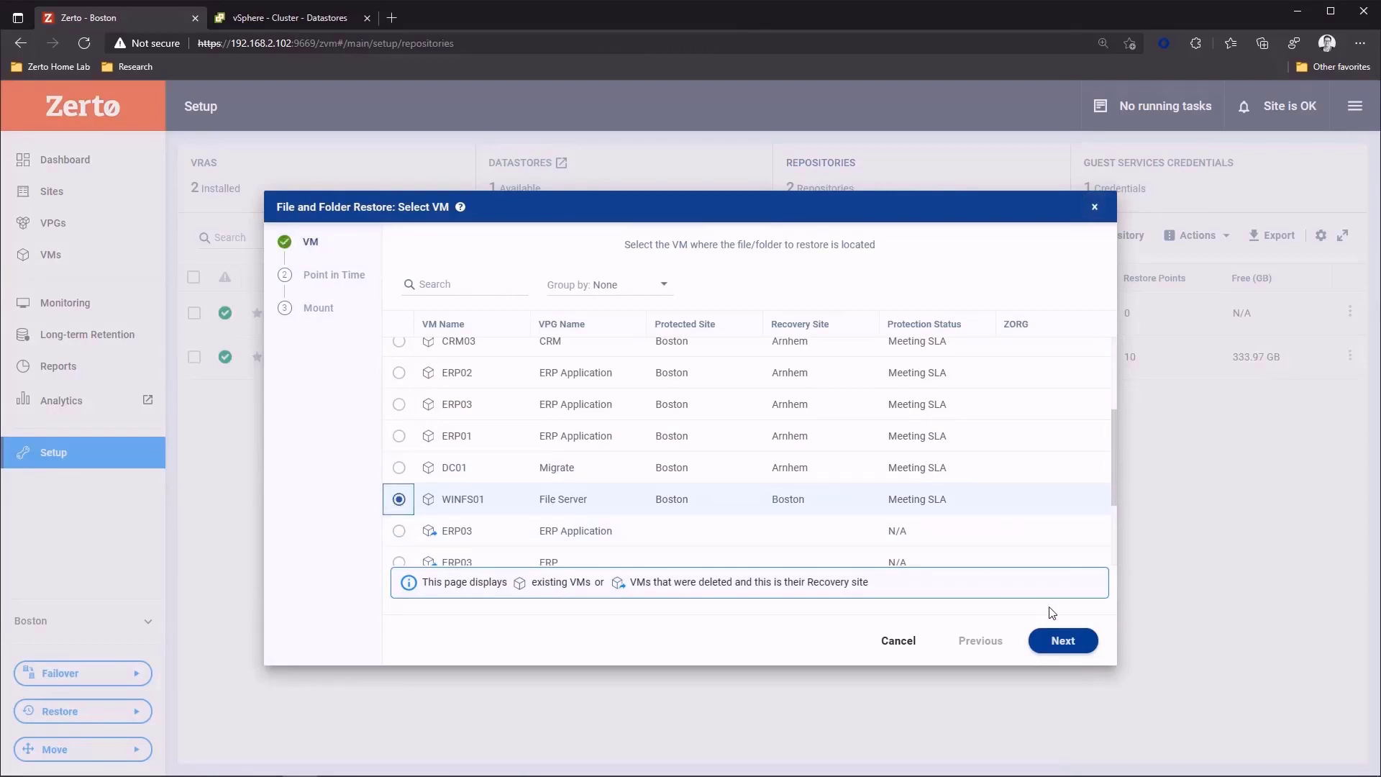
pyautogui.click(1061, 652)
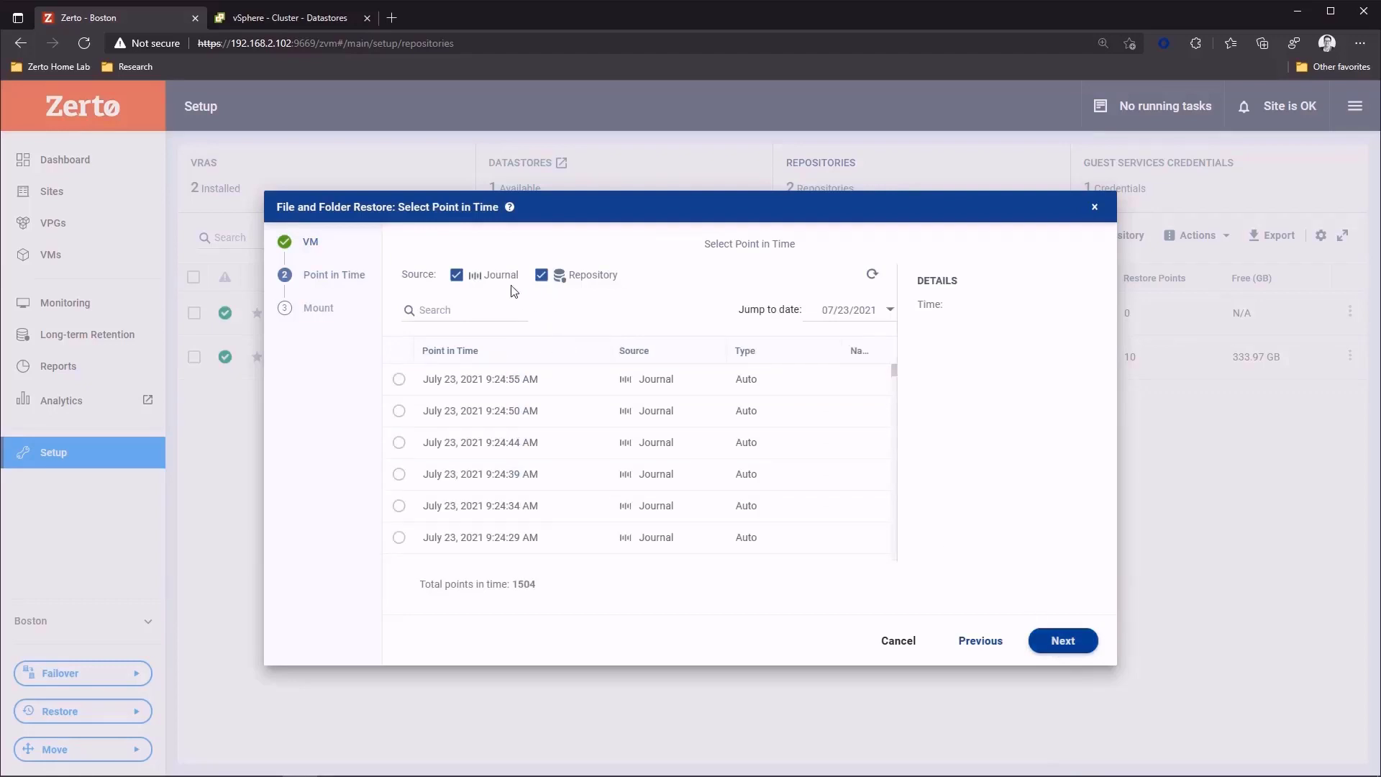
# - Exclude journal checkpoints, select the repository restore point of July 23, 2021 3:00:40 AM, and mount it
pyautogui.click(457, 281)
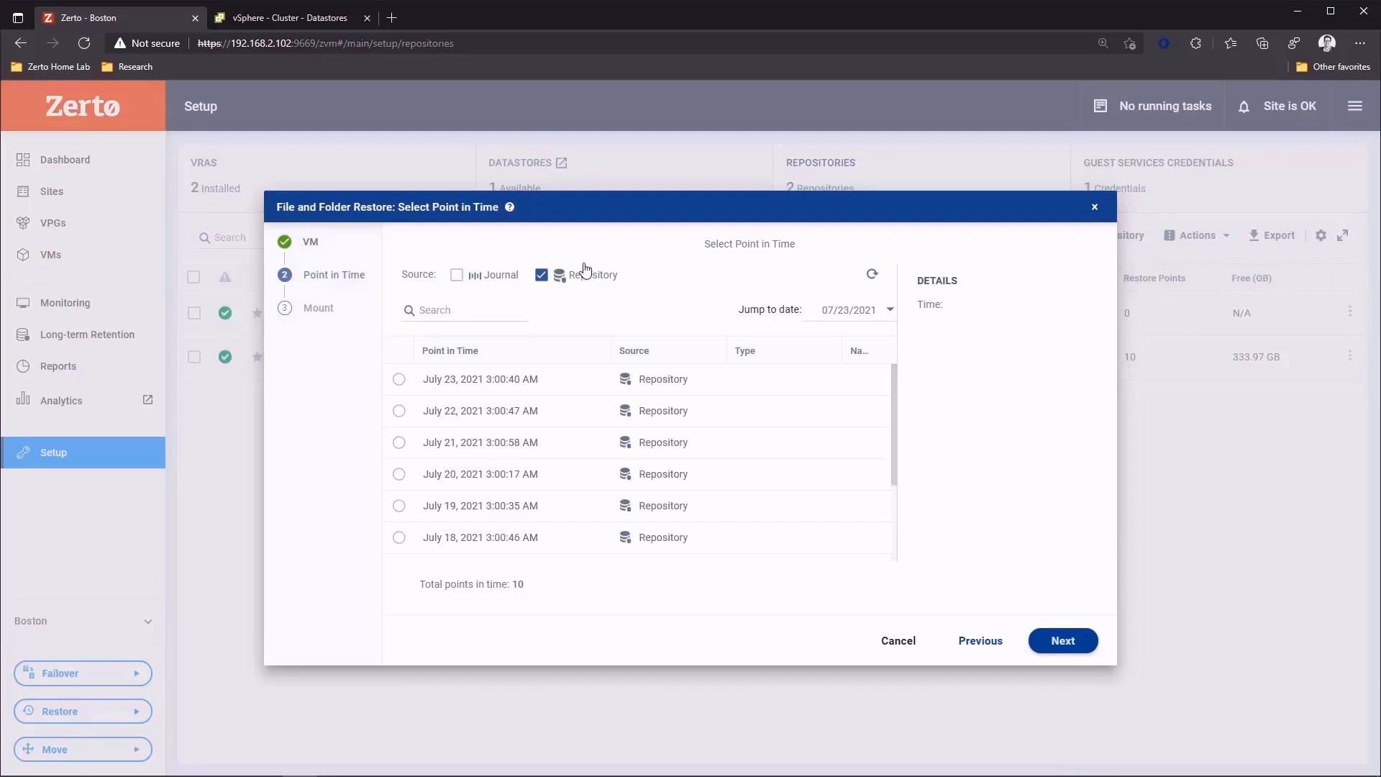
pyautogui.click(400, 384)
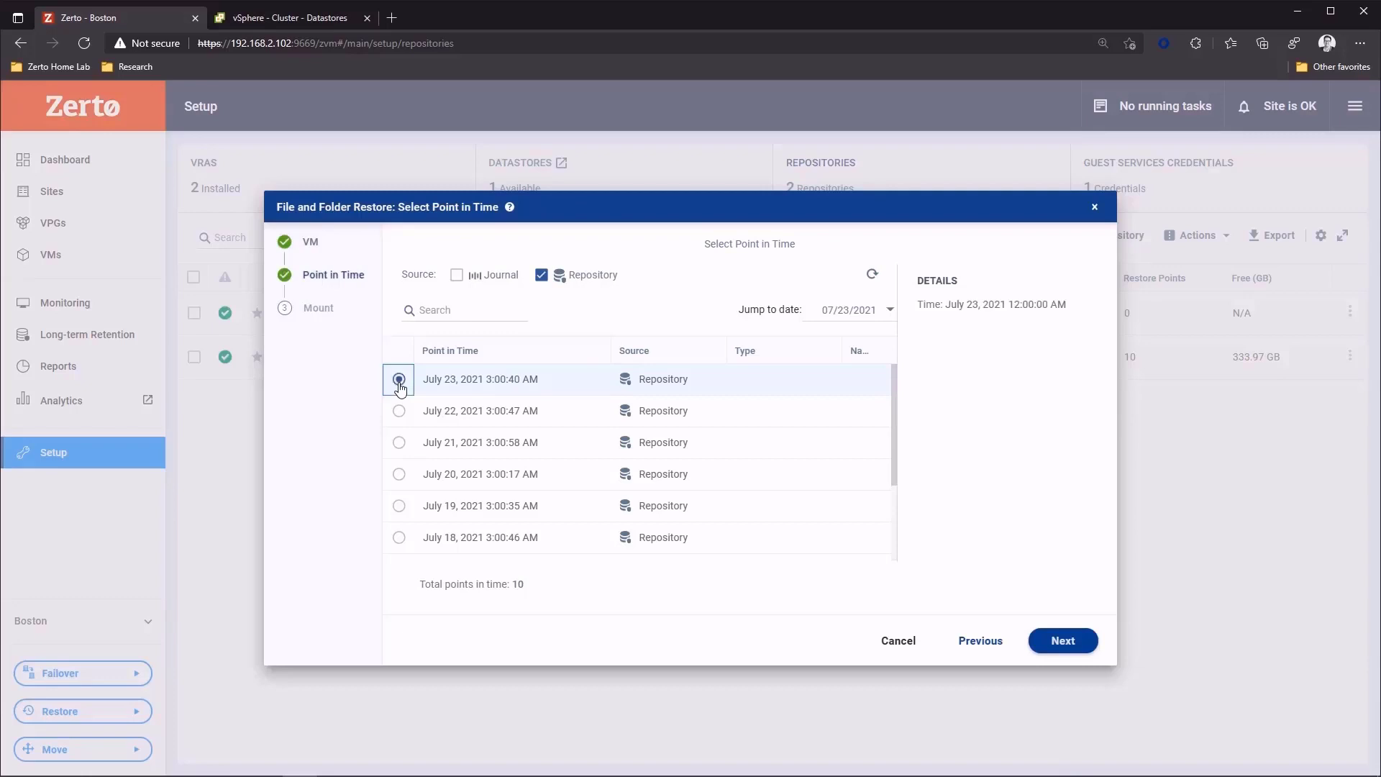
pyautogui.click(1051, 643)
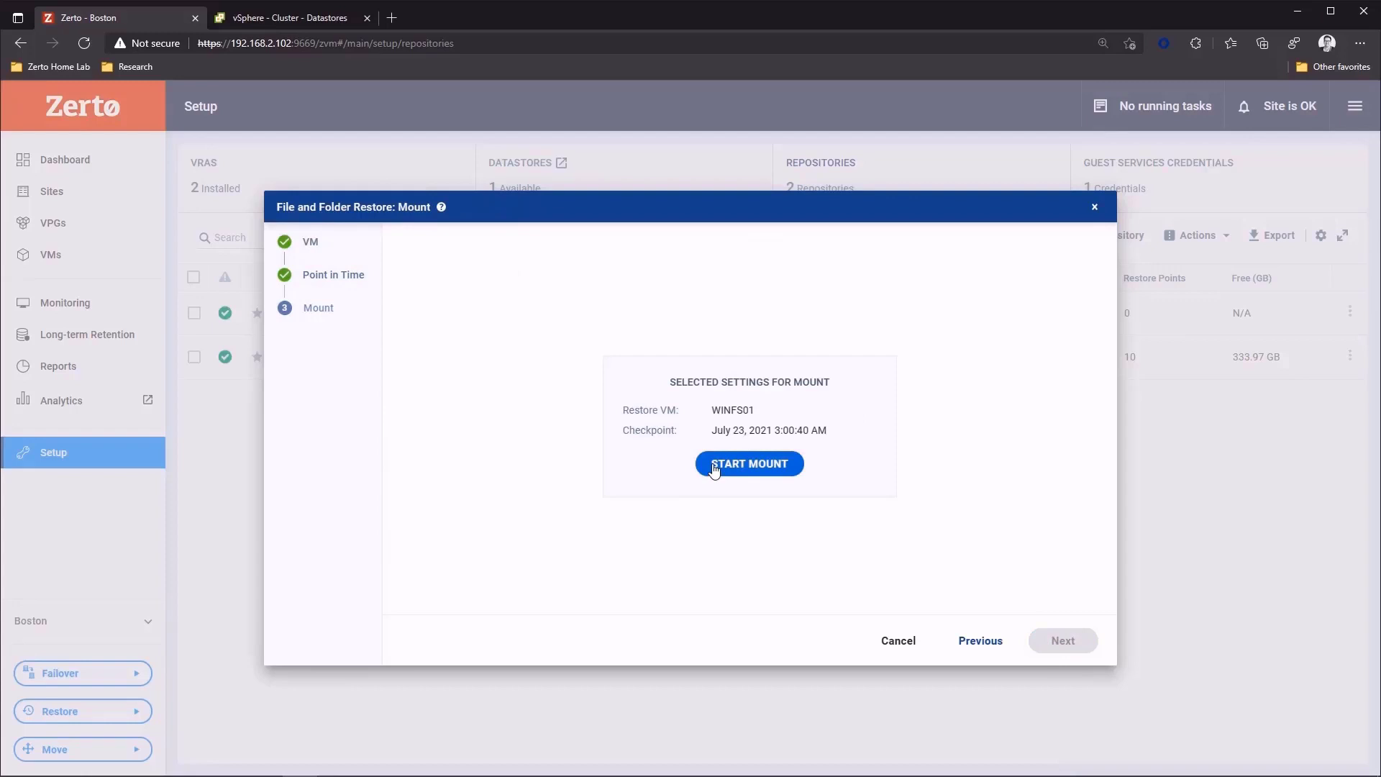
pyautogui.click(748, 464)
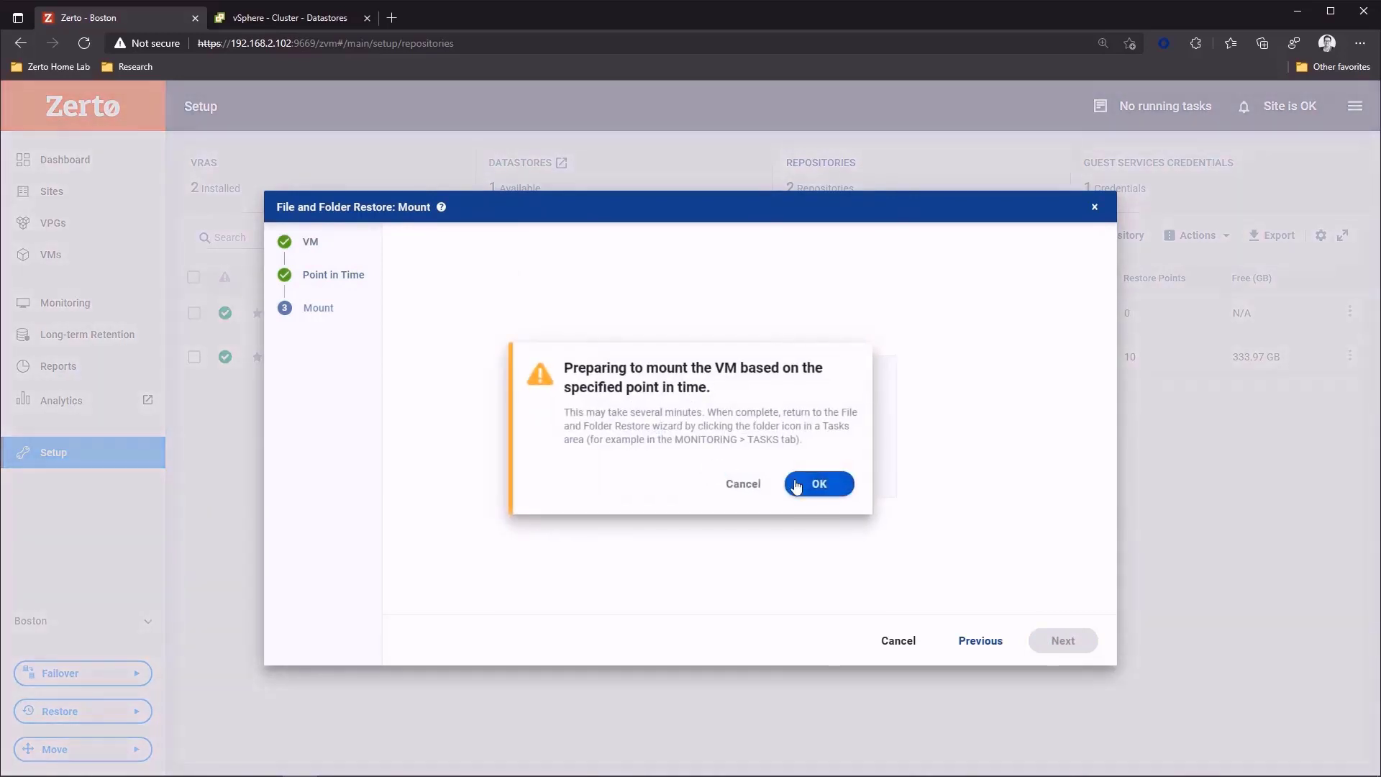
pyautogui.click(809, 485)
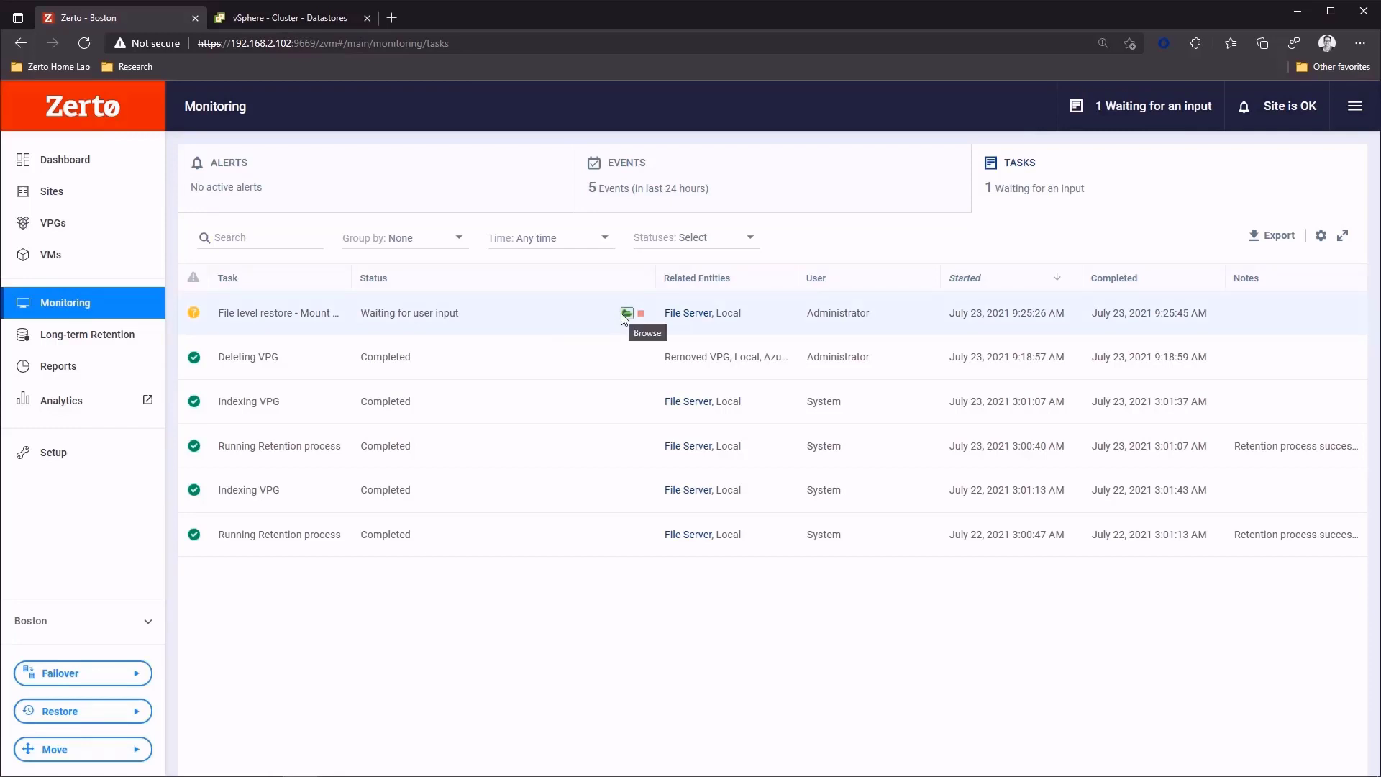
# - Browse the mounted restore point, select the Shares folder on C:, and download all selected items
pyautogui.click(626, 315)
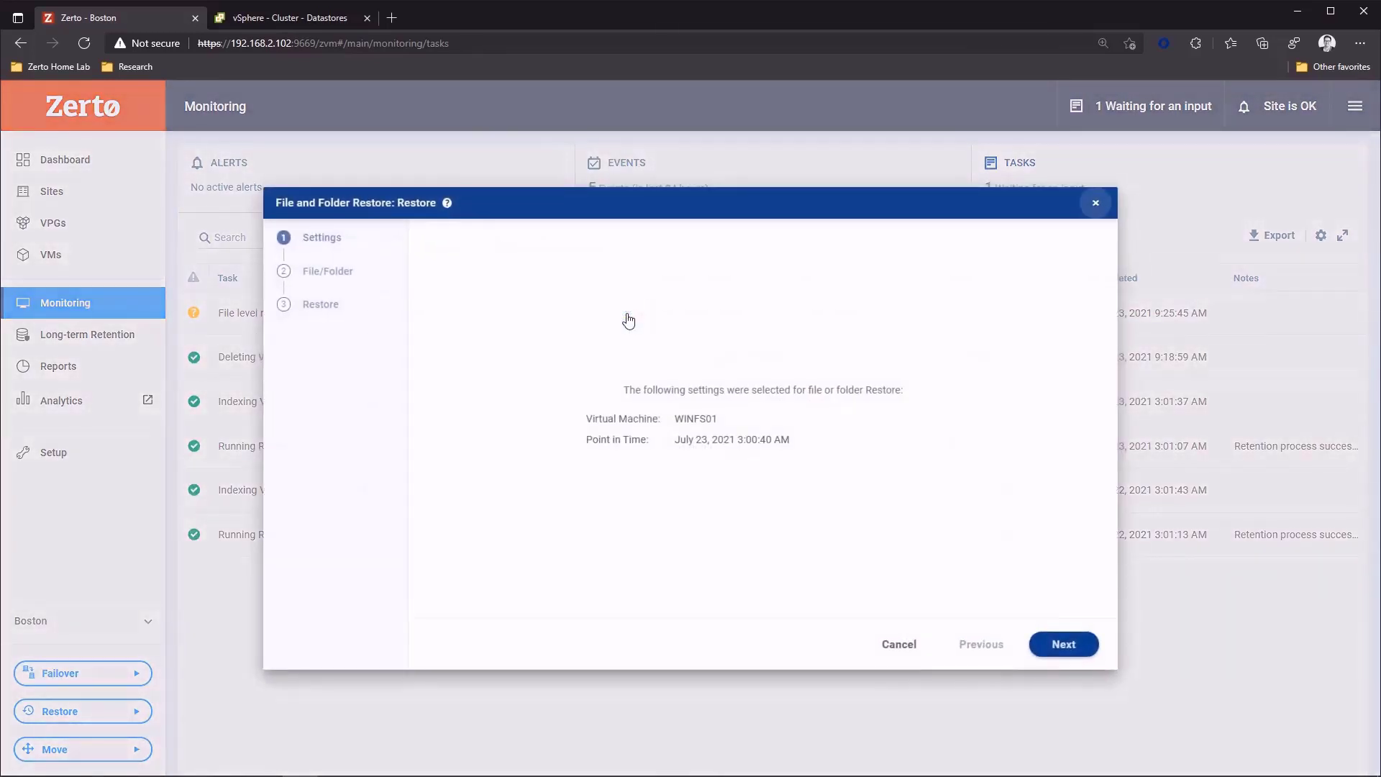
pyautogui.click(1054, 642)
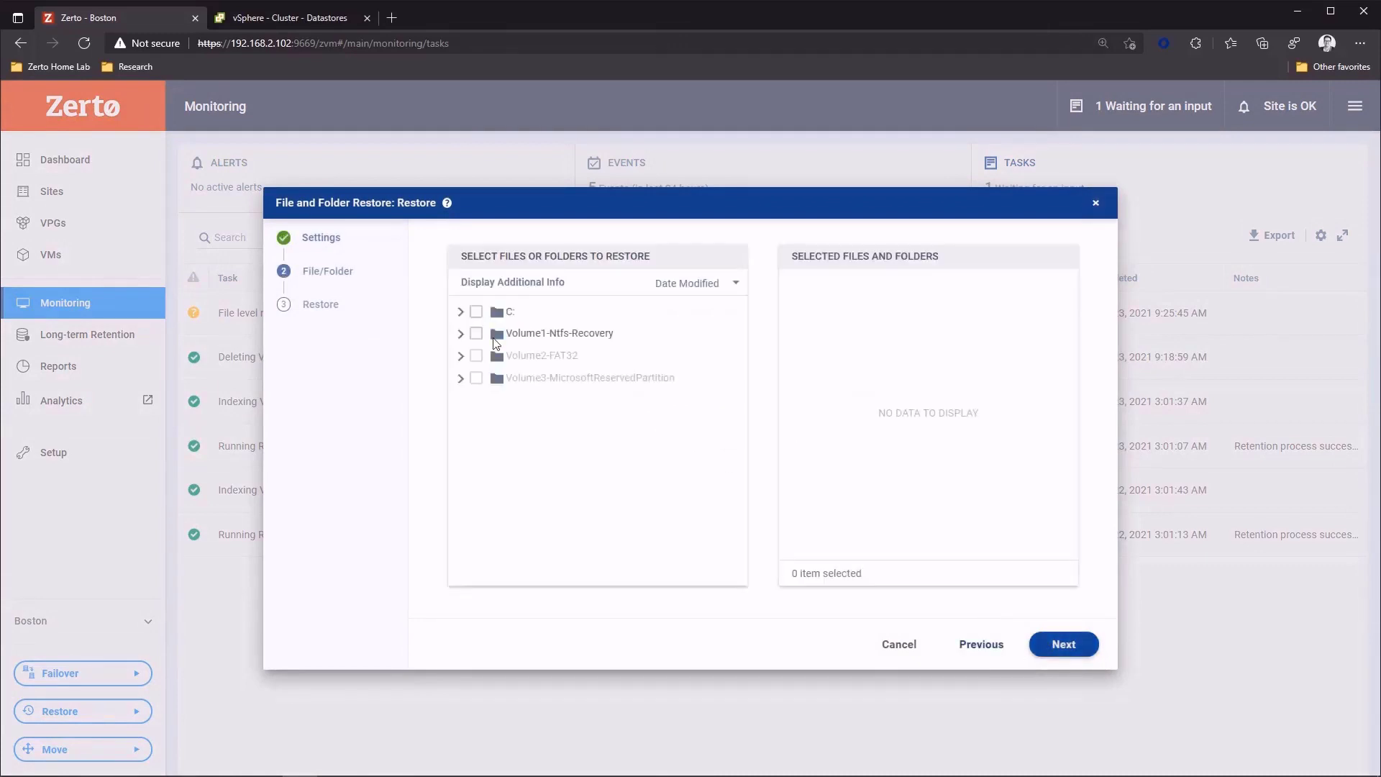
pyautogui.click(461, 313)
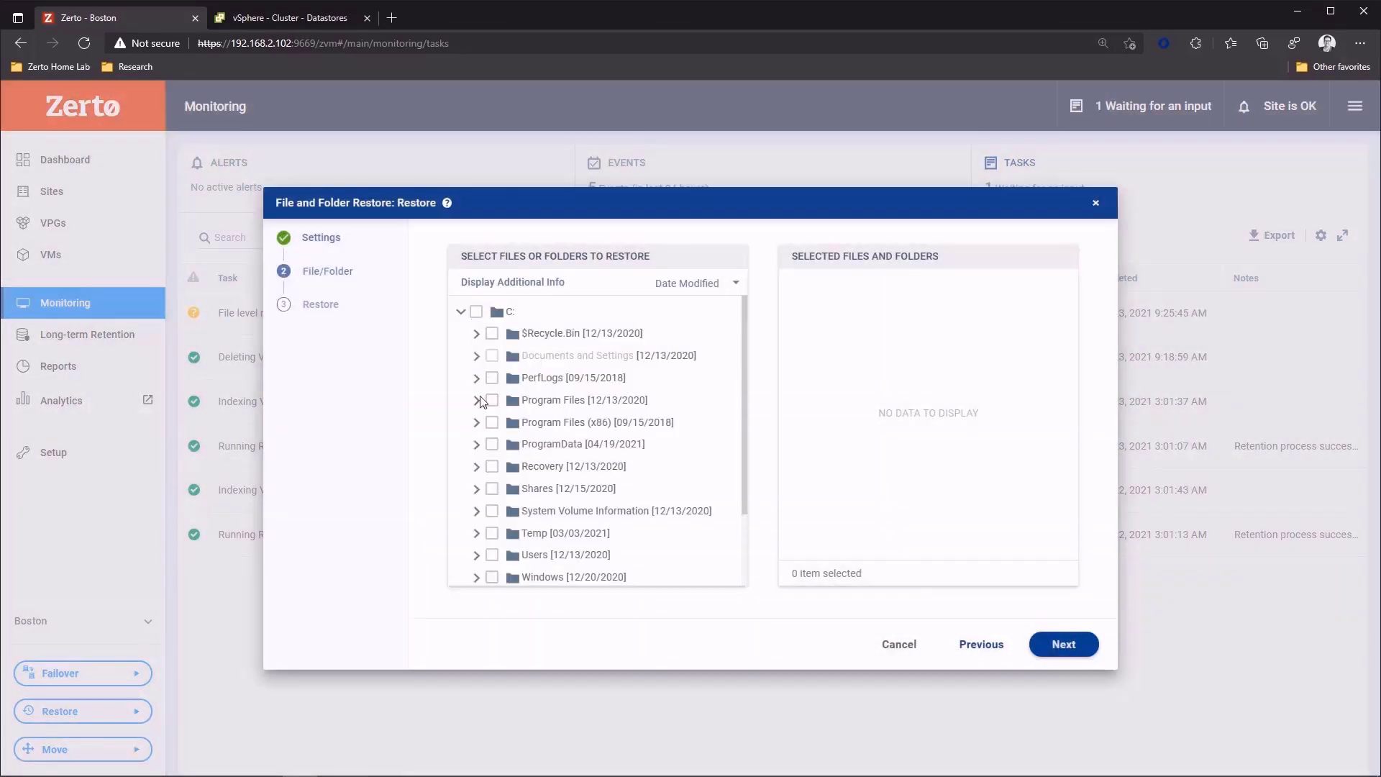
pyautogui.click(492, 489)
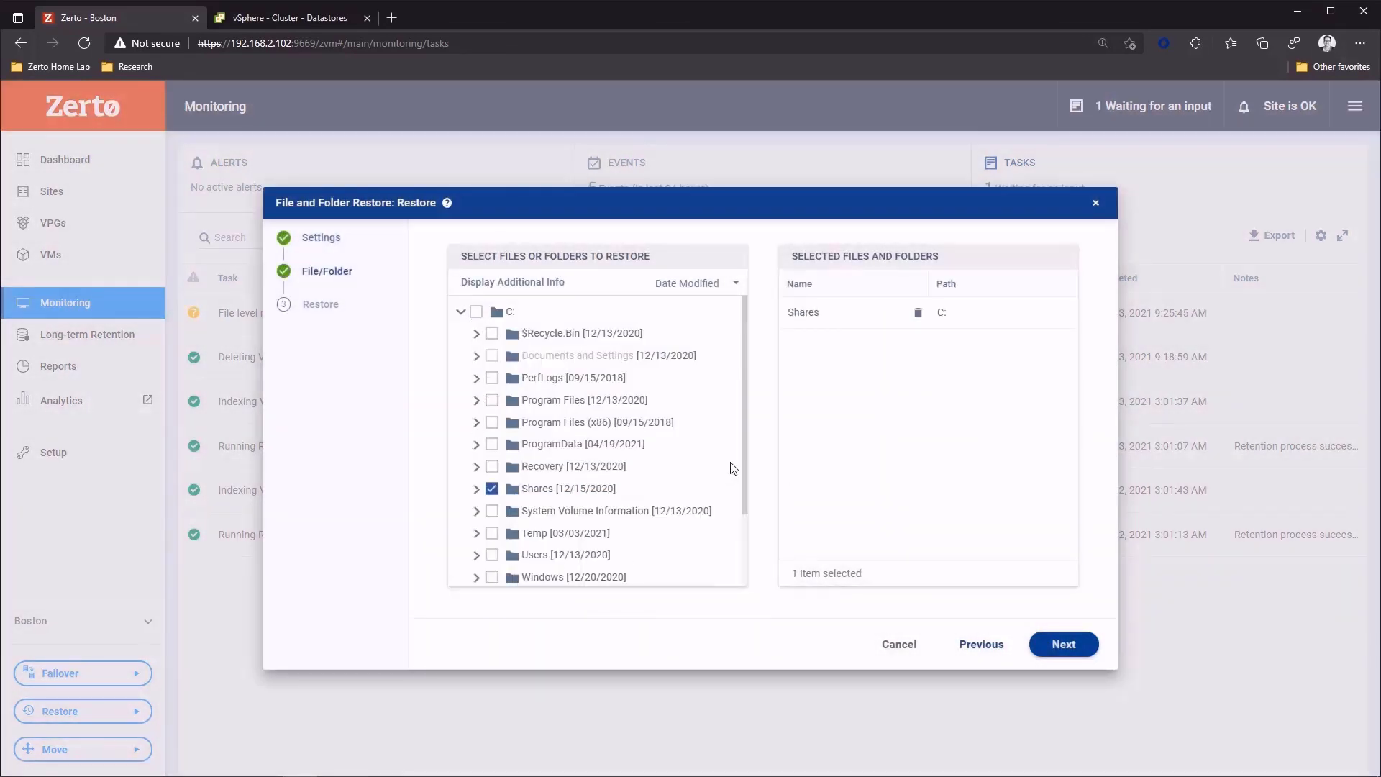
pyautogui.click(1061, 642)
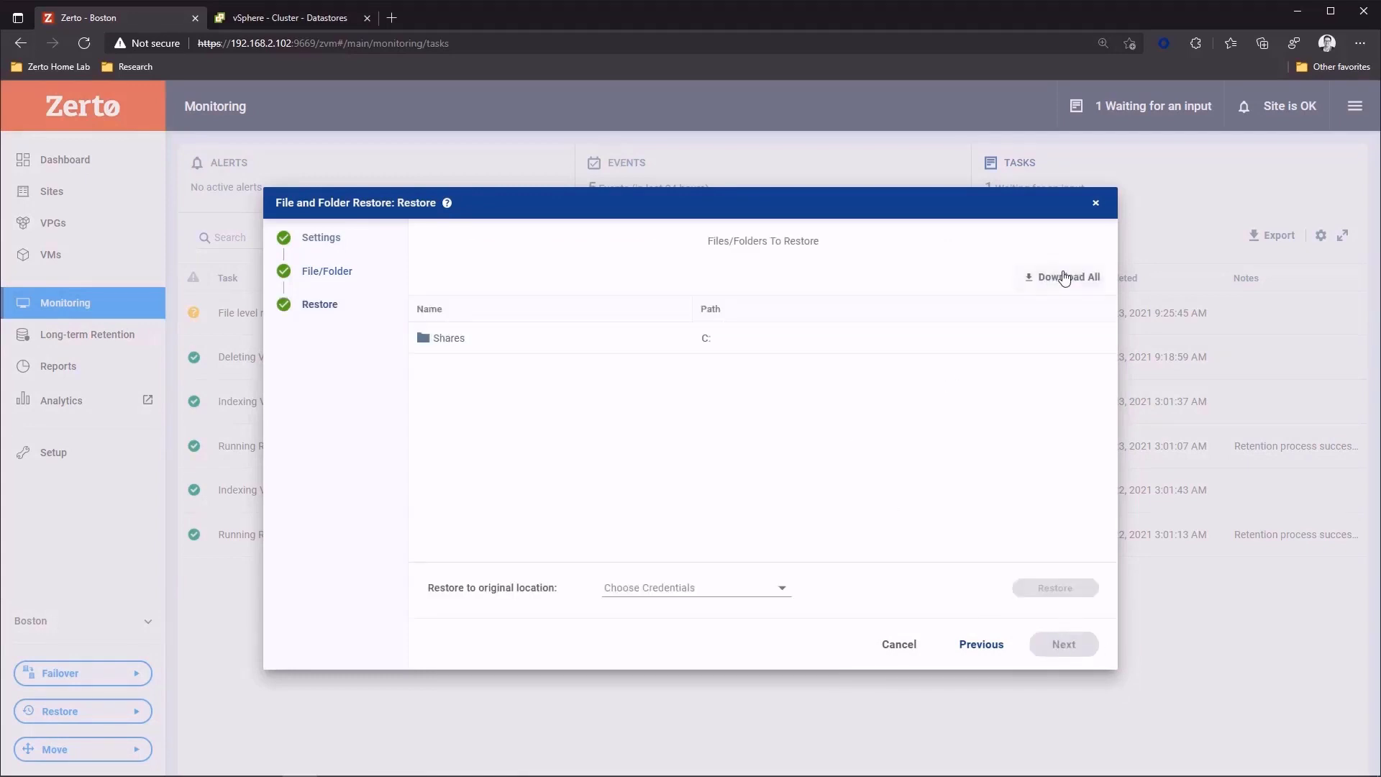
pyautogui.click(1059, 280)
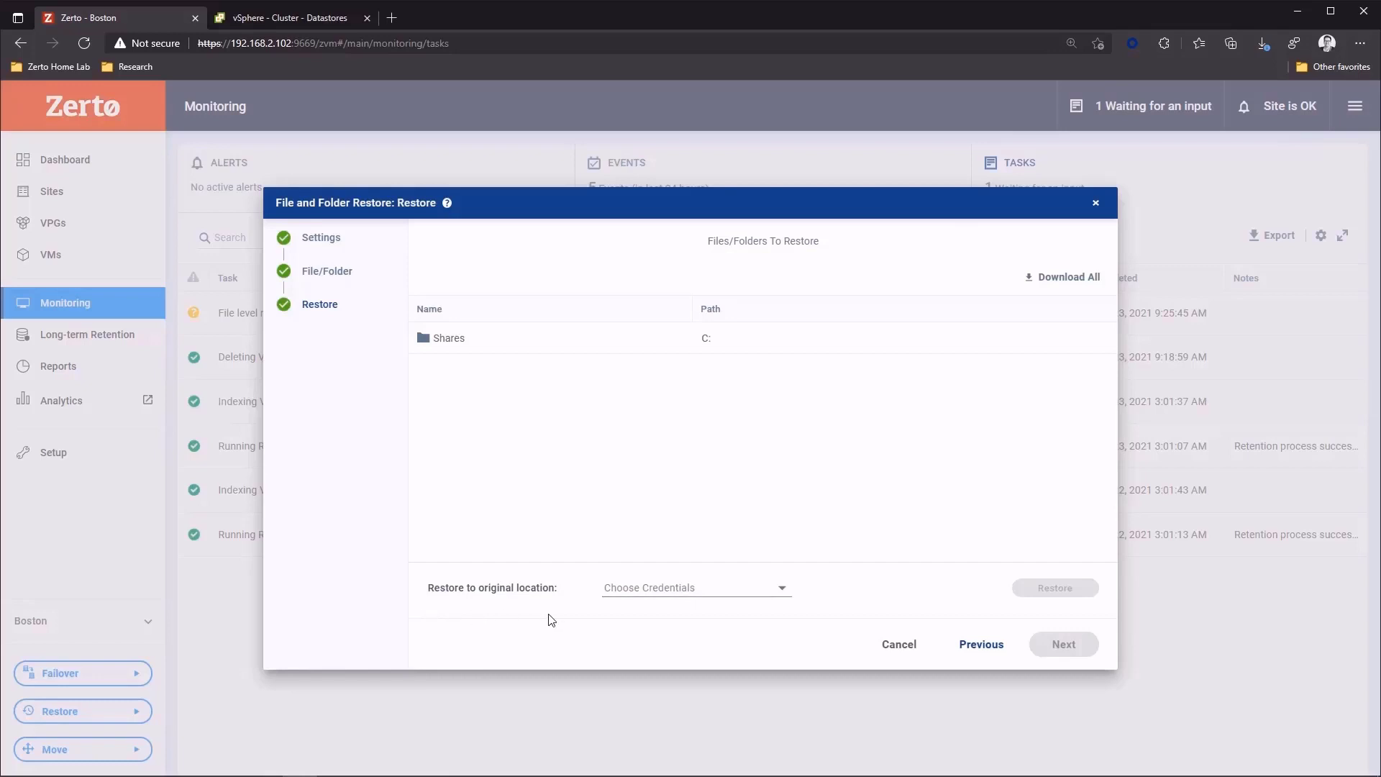
# - Leave the restore to the original location without choosing credentials, and unmount the File Server restore point
pyautogui.click(632, 588)
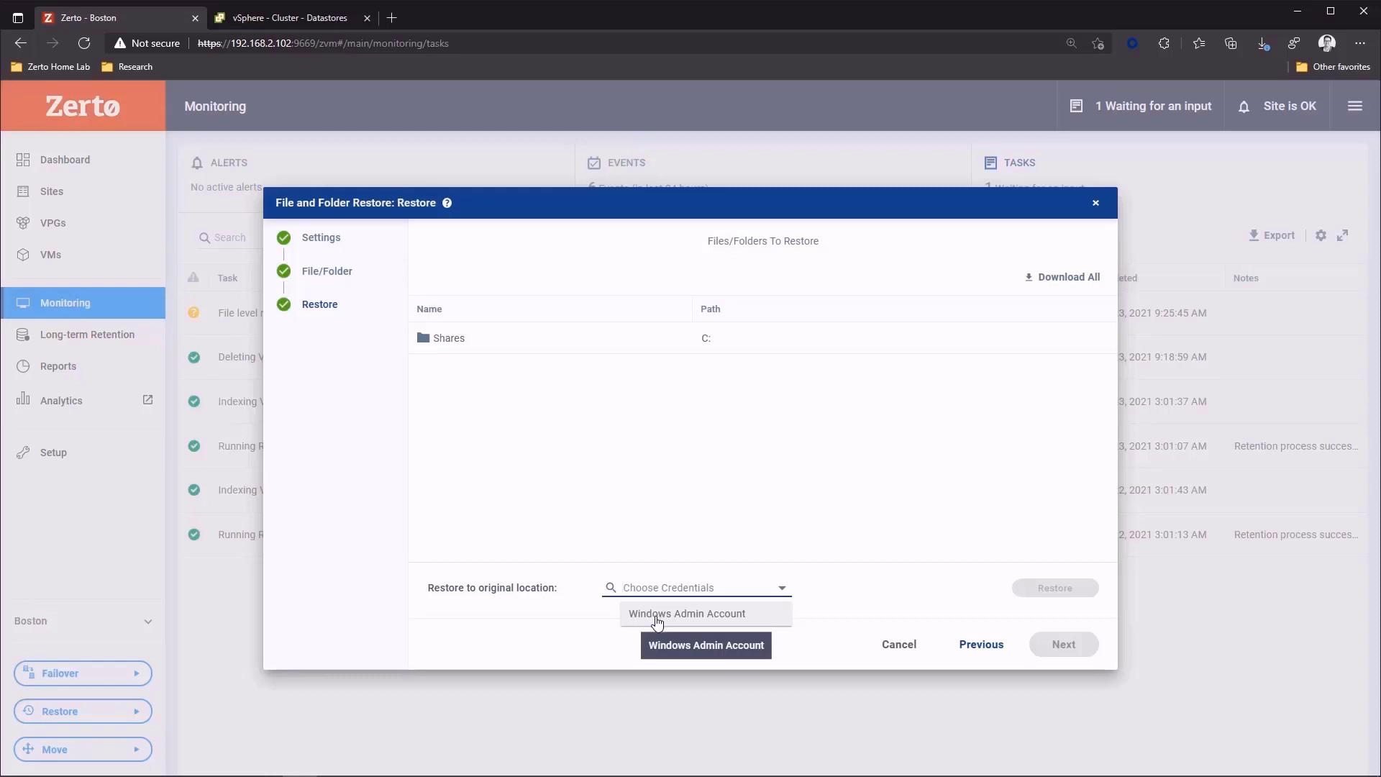
pyautogui.click(695, 541)
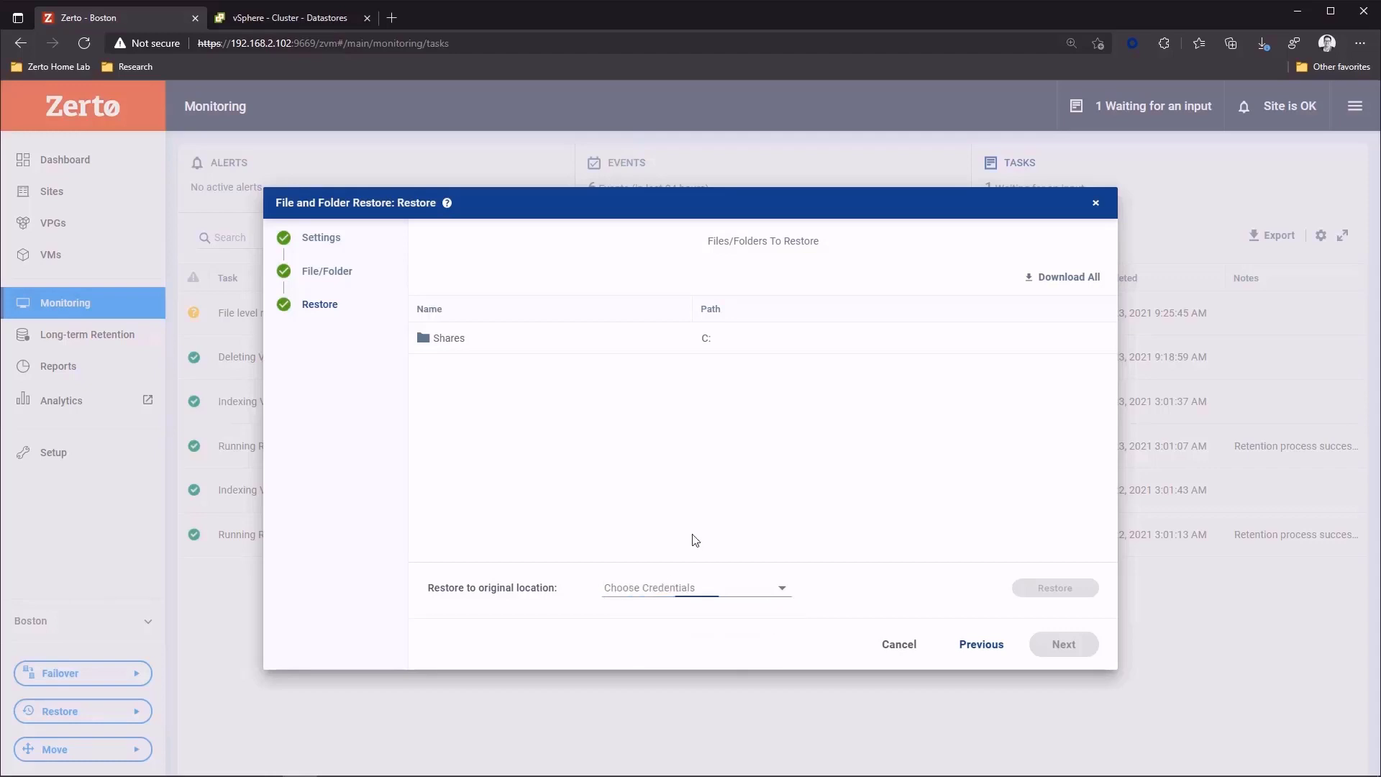
pyautogui.click(894, 653)
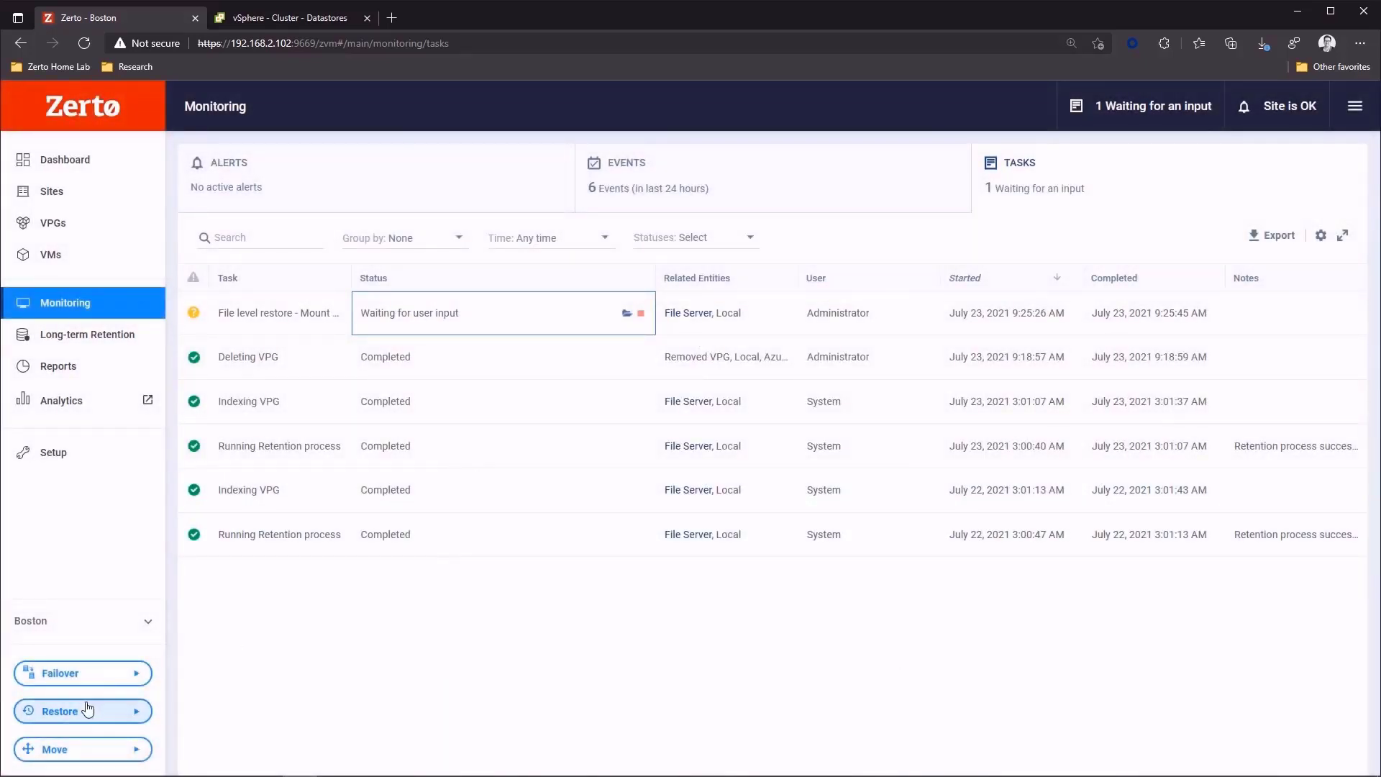
pyautogui.click(641, 315)
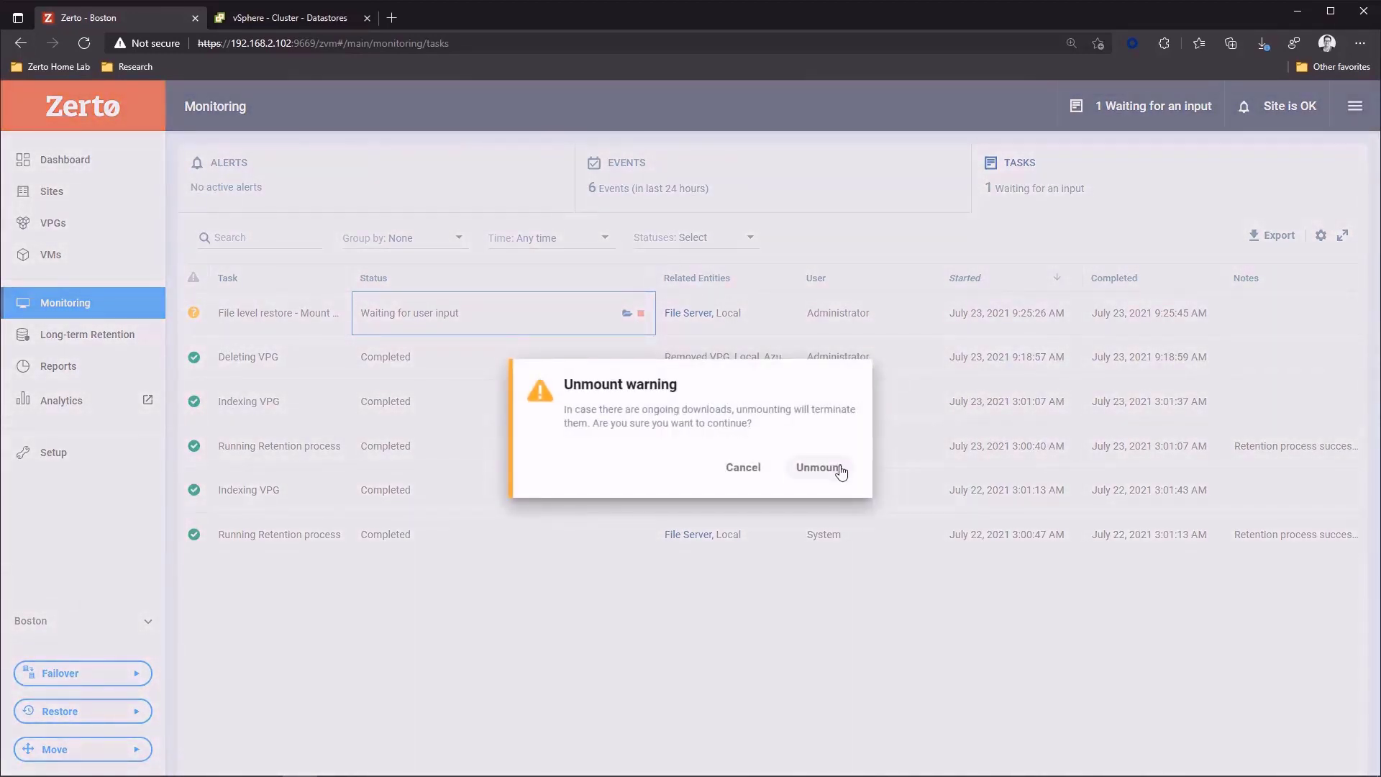
pyautogui.click(820, 467)
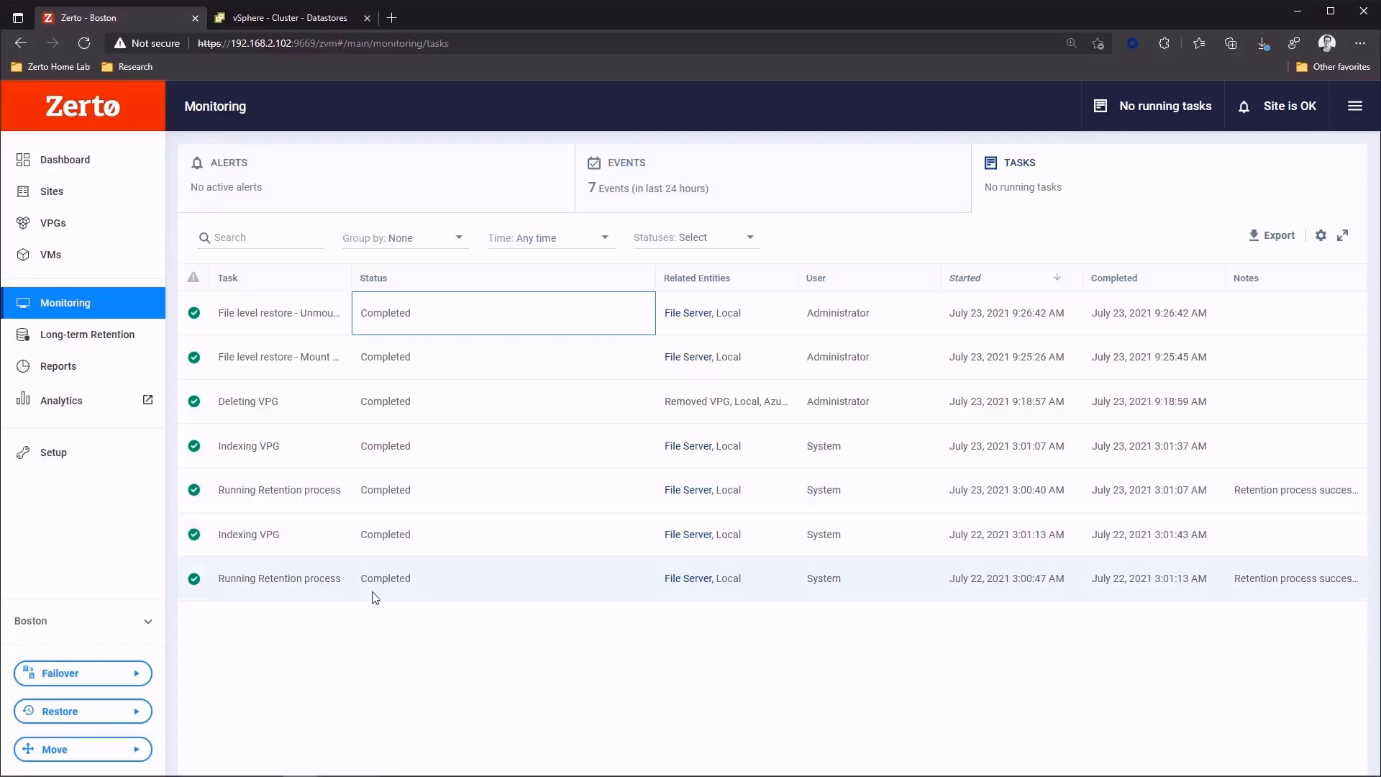
# - Start a VM restore and select the VM WINFS01 from the File Server VPG as the source
pyautogui.click(97, 717)
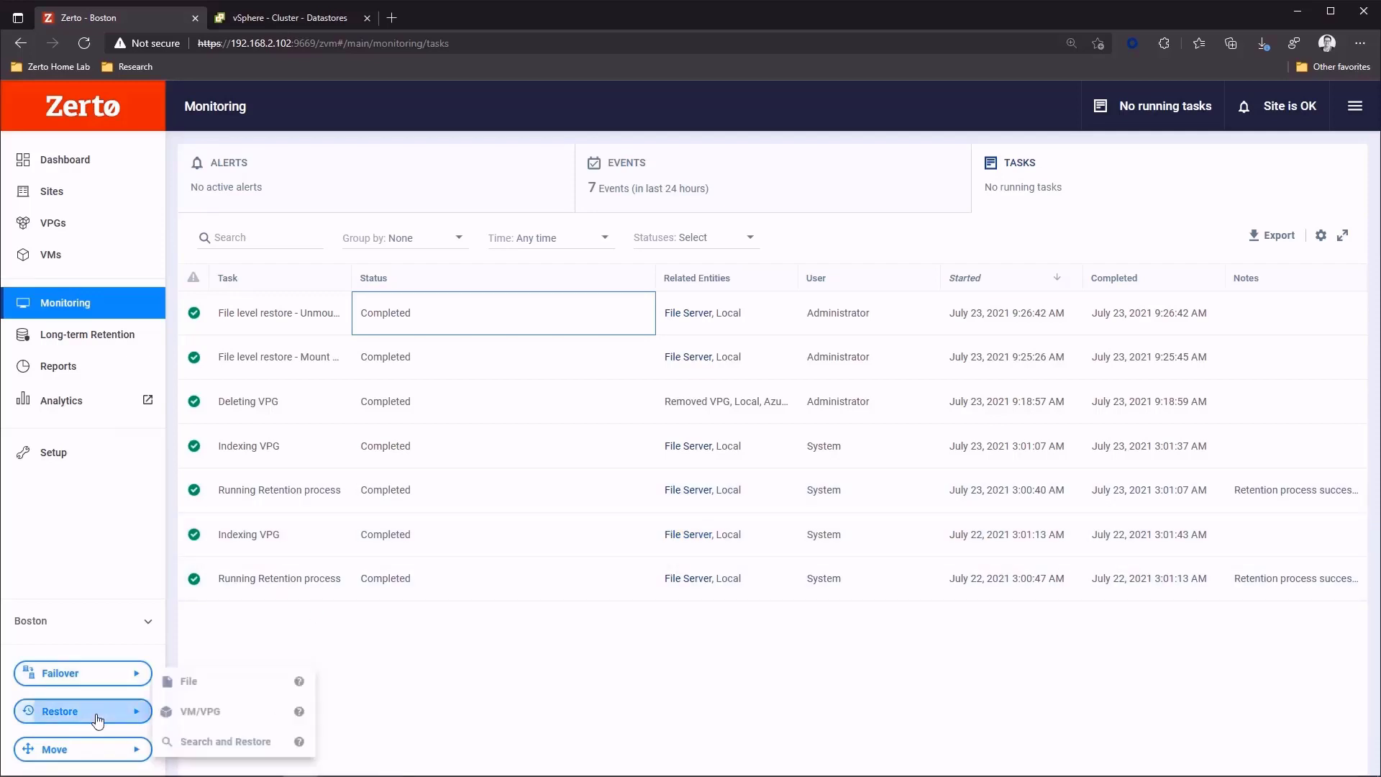
pyautogui.click(204, 713)
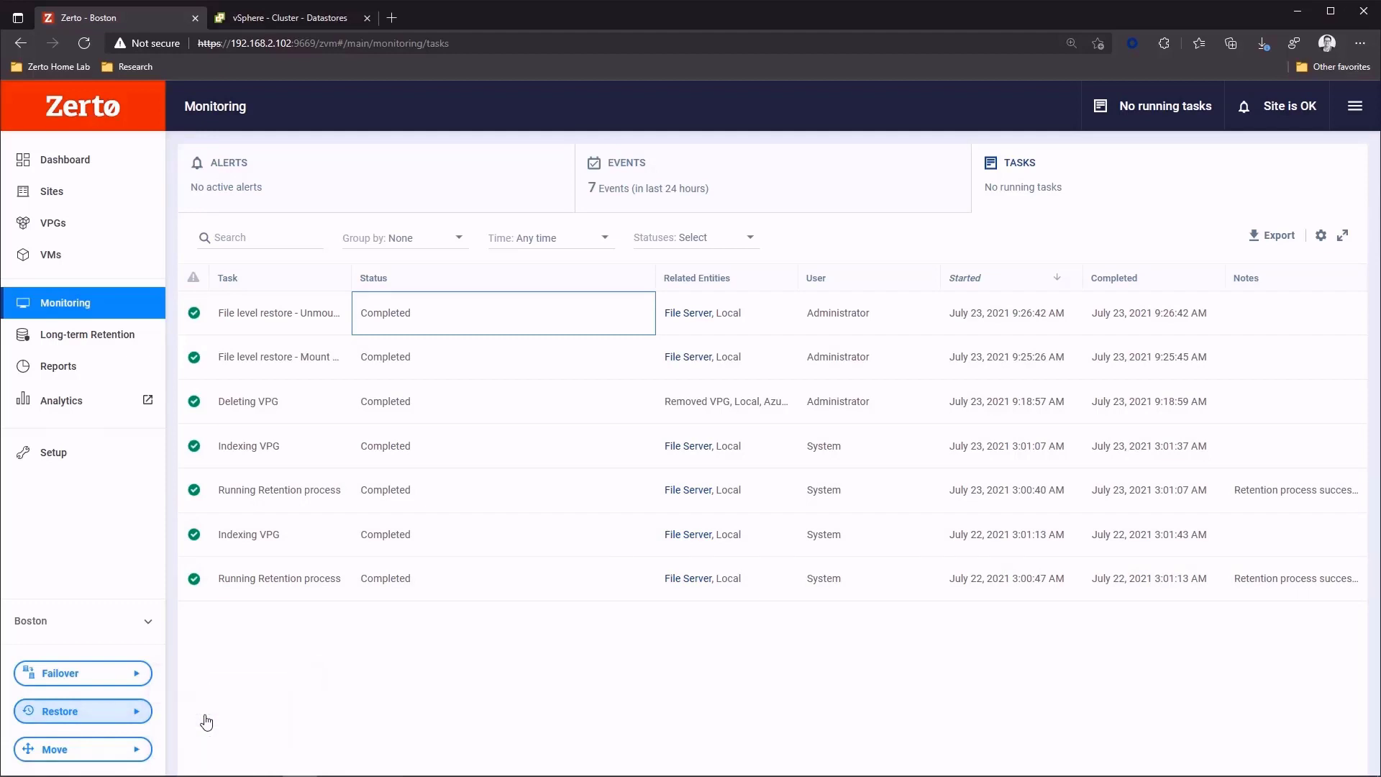
pyautogui.click(523, 384)
pyautogui.click(708, 385)
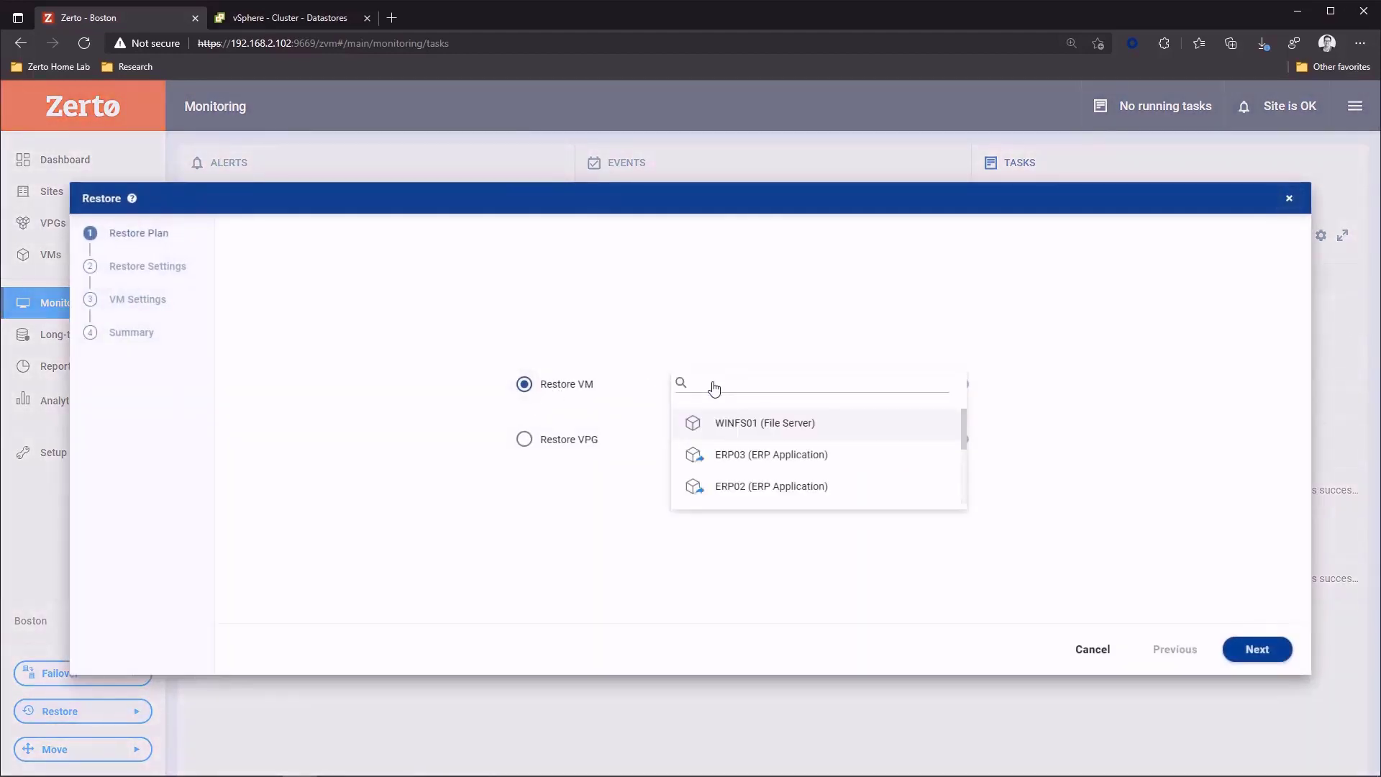
pyautogui.click(718, 424)
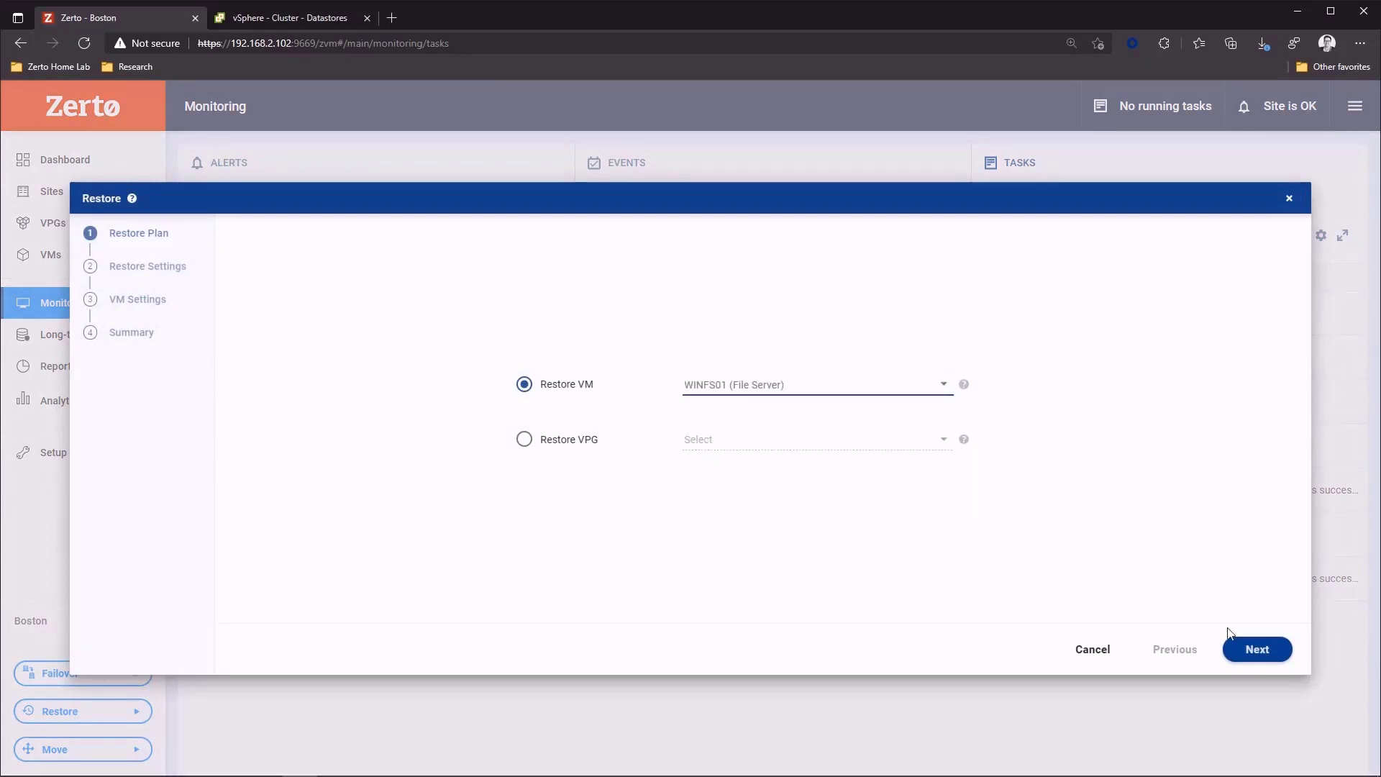
pyautogui.click(1251, 652)
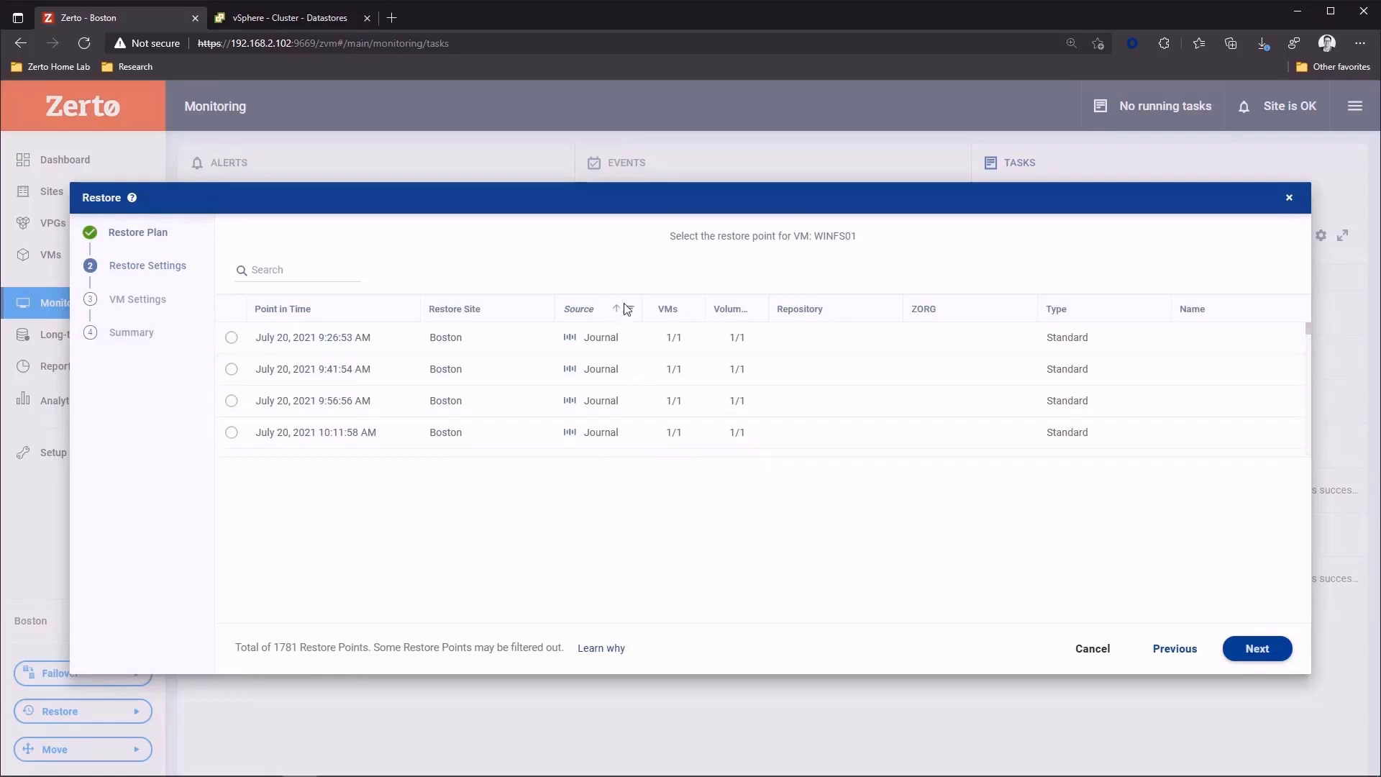
# - Leave the source filter unchanged and select the journal restore point of July 20, 2021 9:26:53 AM for WINFS01
pyautogui.click(630, 308)
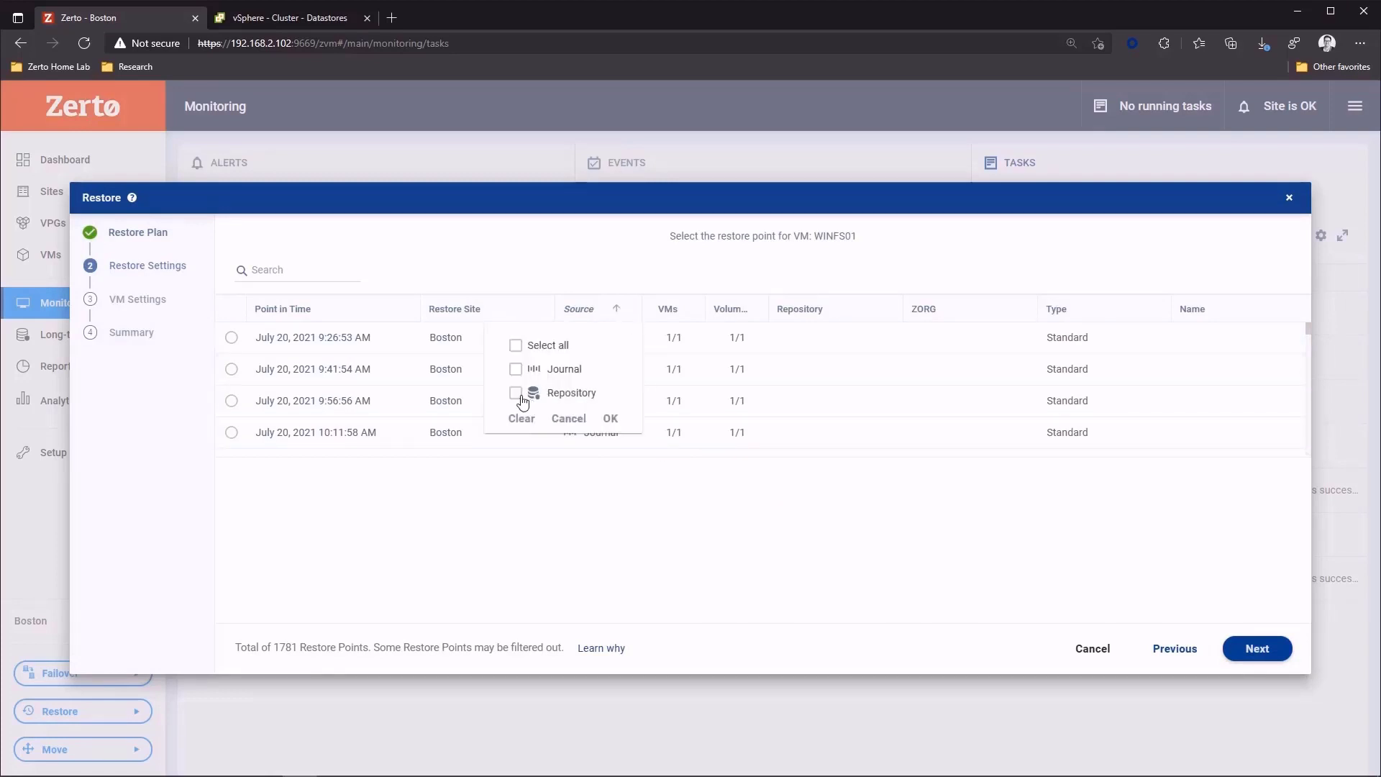
pyautogui.click(501, 268)
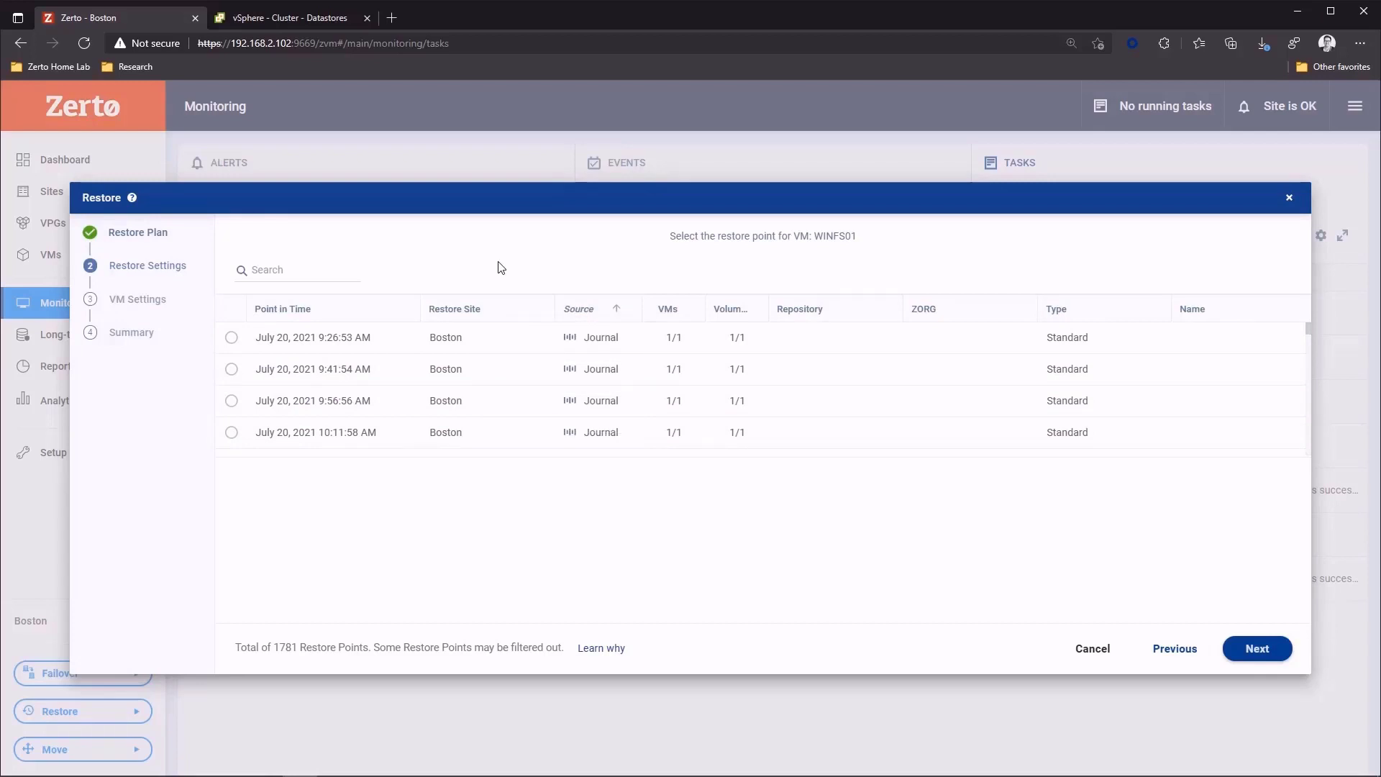
pyautogui.click(230, 338)
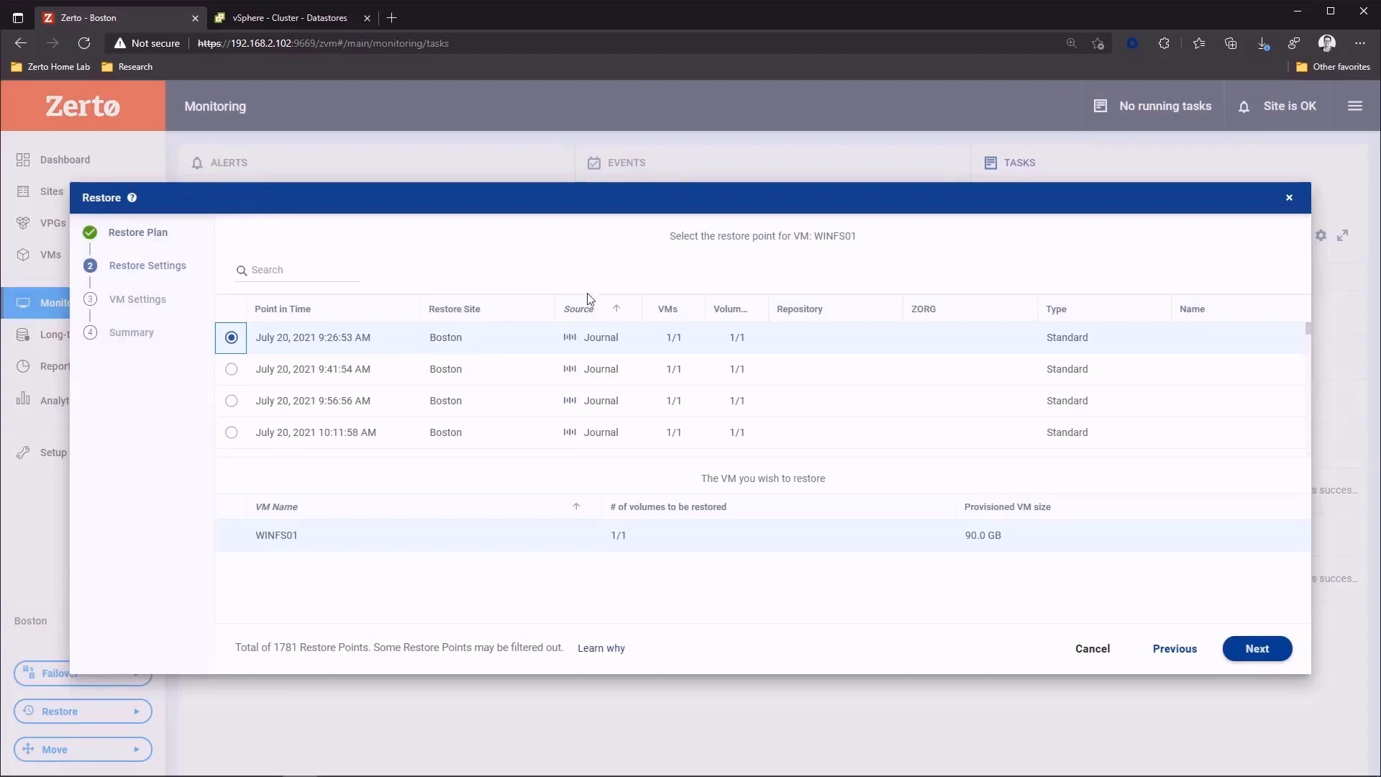
pyautogui.click(1247, 659)
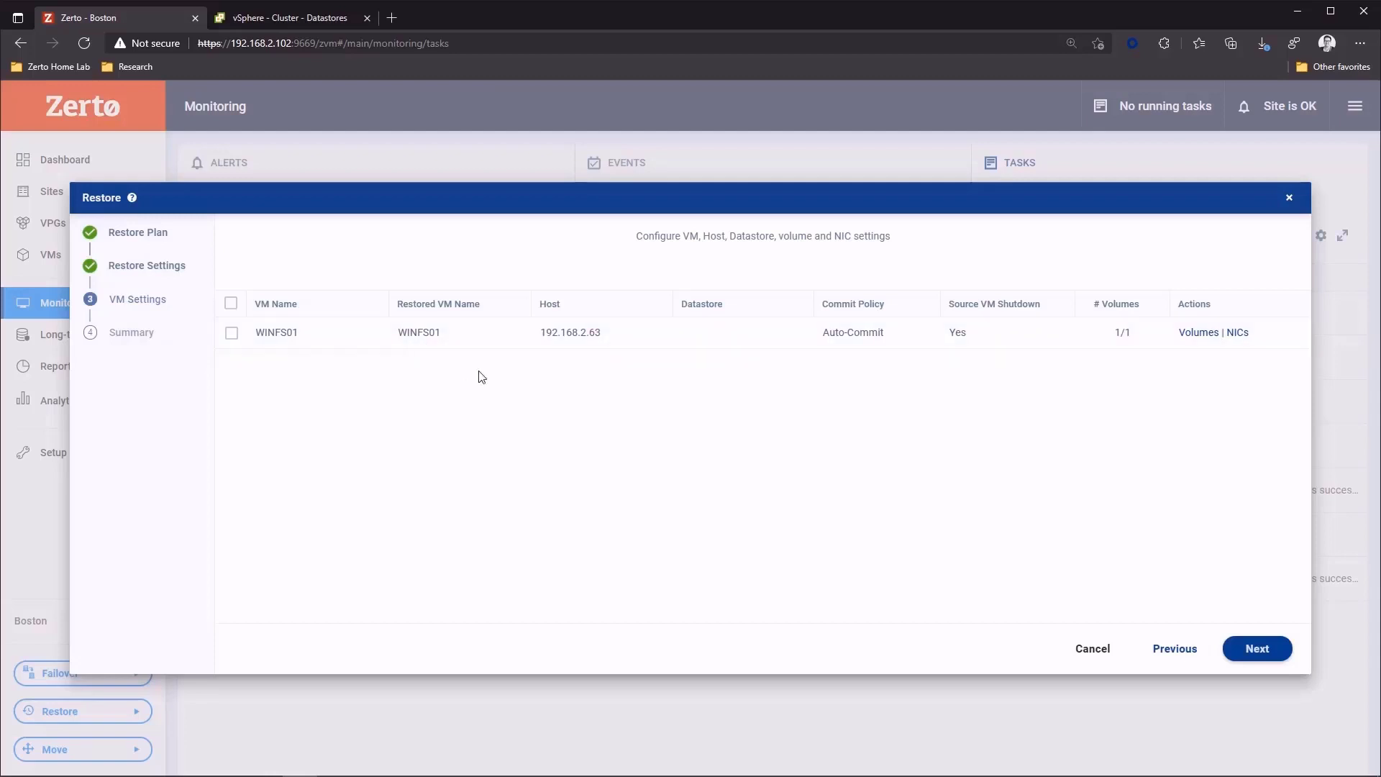
# - Name the restored VM WINFS01 Restored and choose FreeNAS02 as its datastore
pyautogui.click(525, 335)
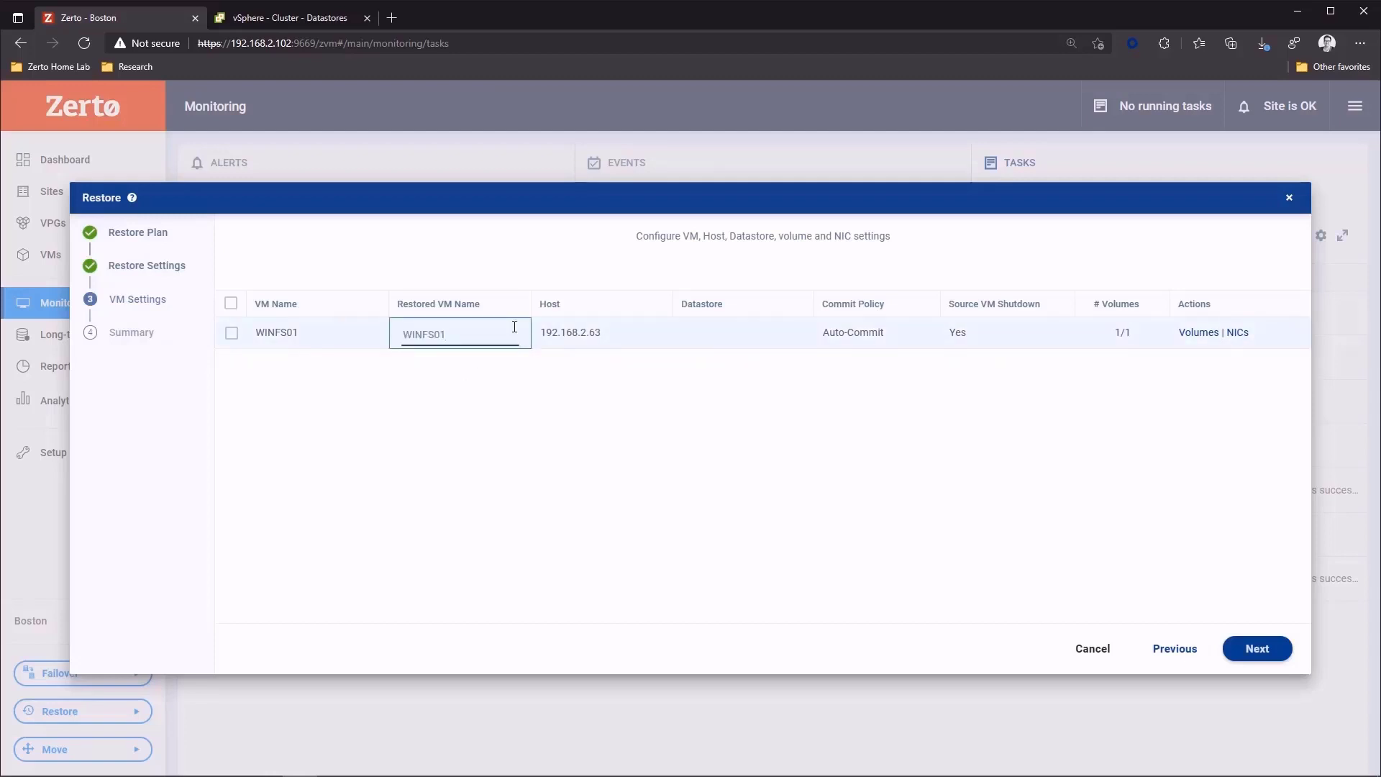
pyautogui.write('Restored')
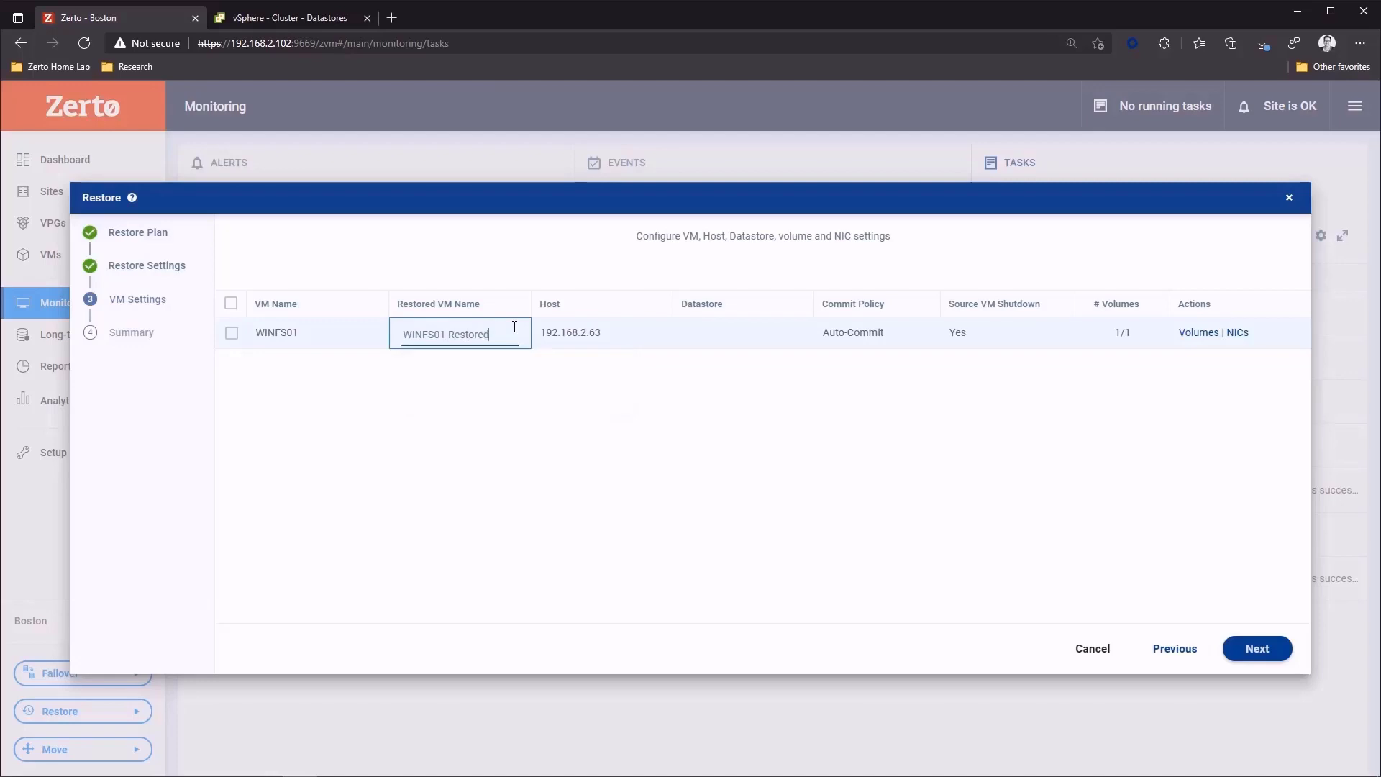
pyautogui.click(487, 422)
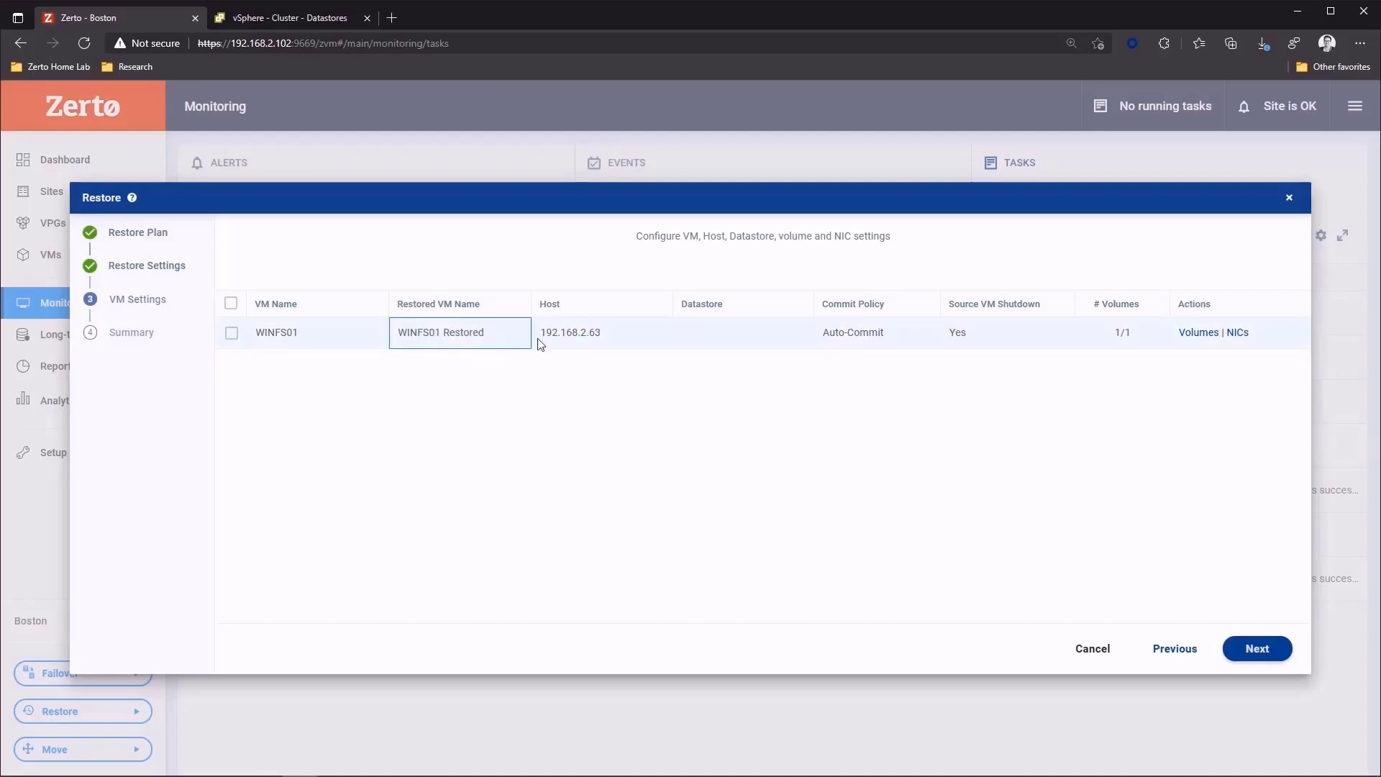
pyautogui.click(813, 334)
pyautogui.click(727, 339)
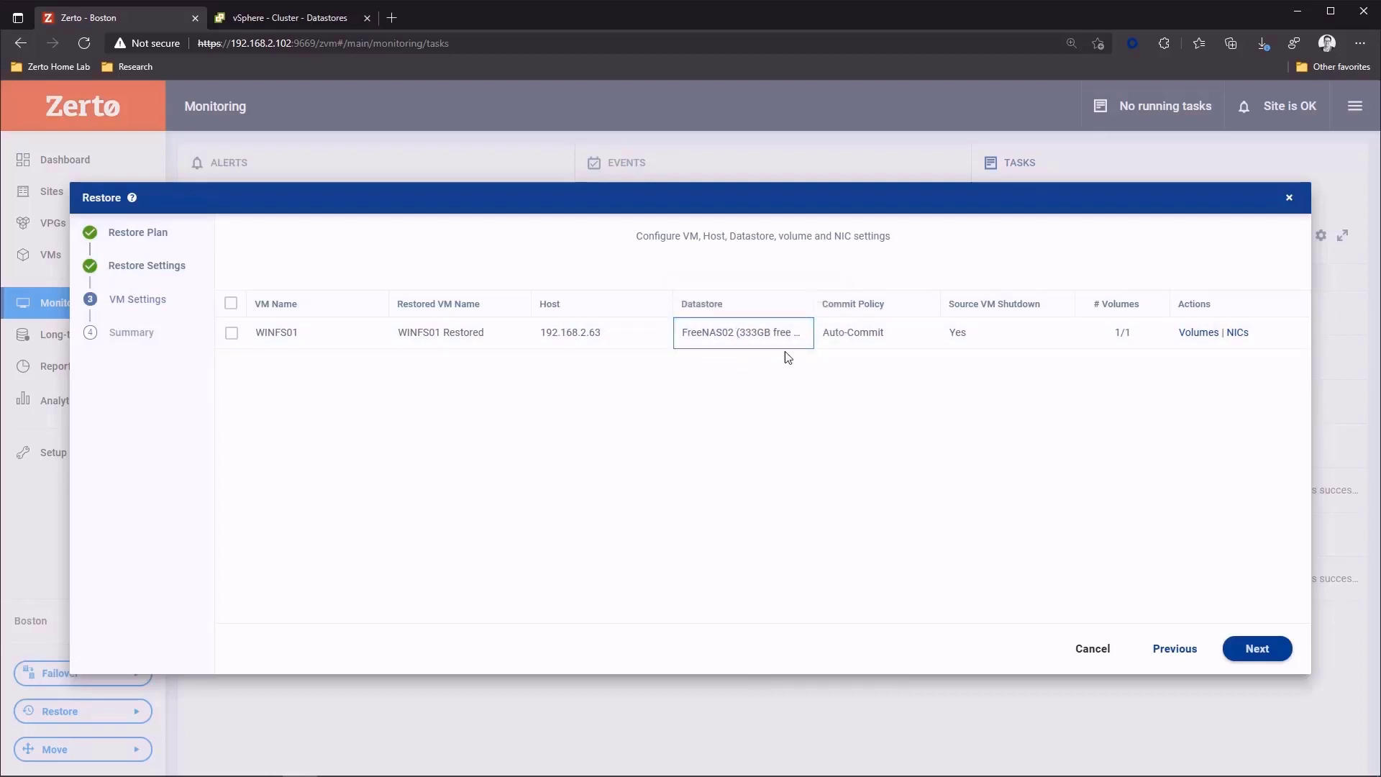
# - Set the commit policy to None and review the VM's NIC settings without changing them
pyautogui.click(934, 337)
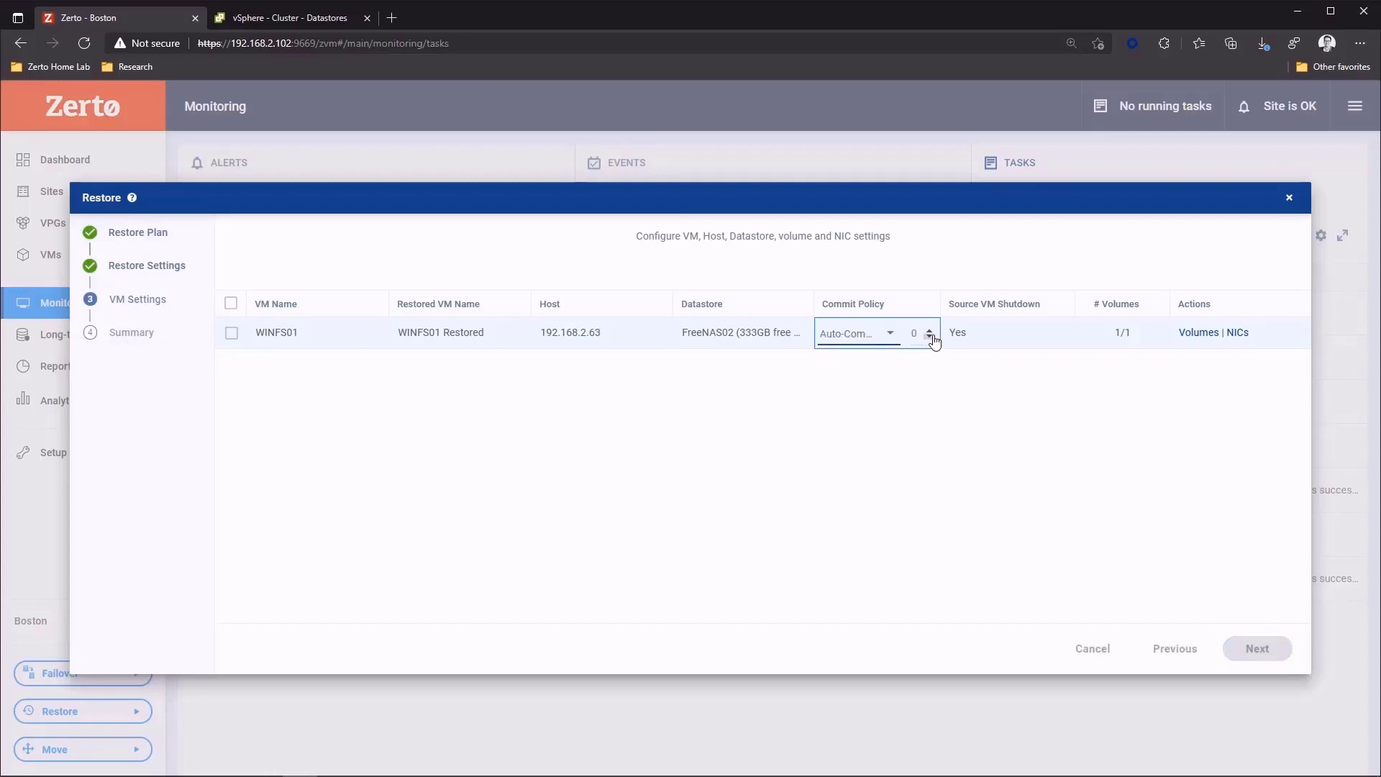
pyautogui.click(869, 337)
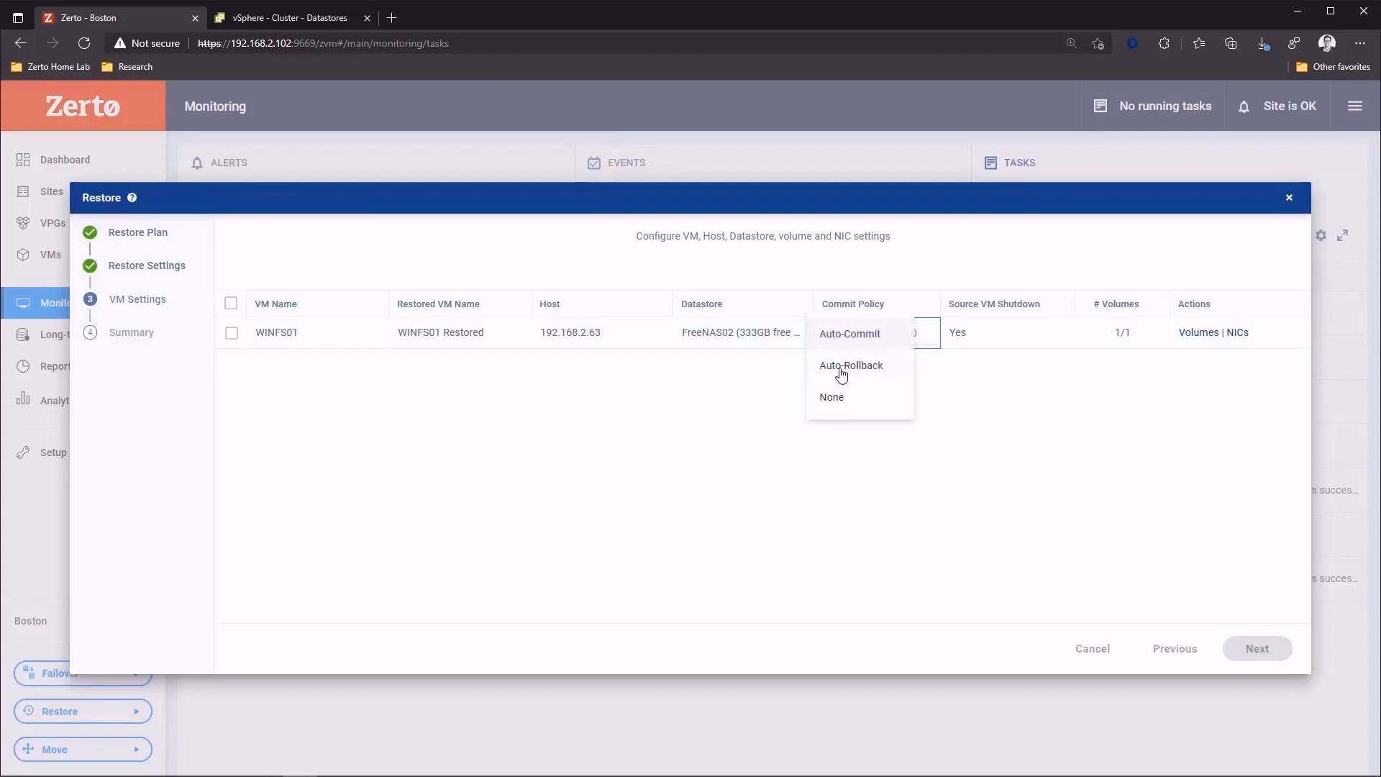
pyautogui.click(832, 400)
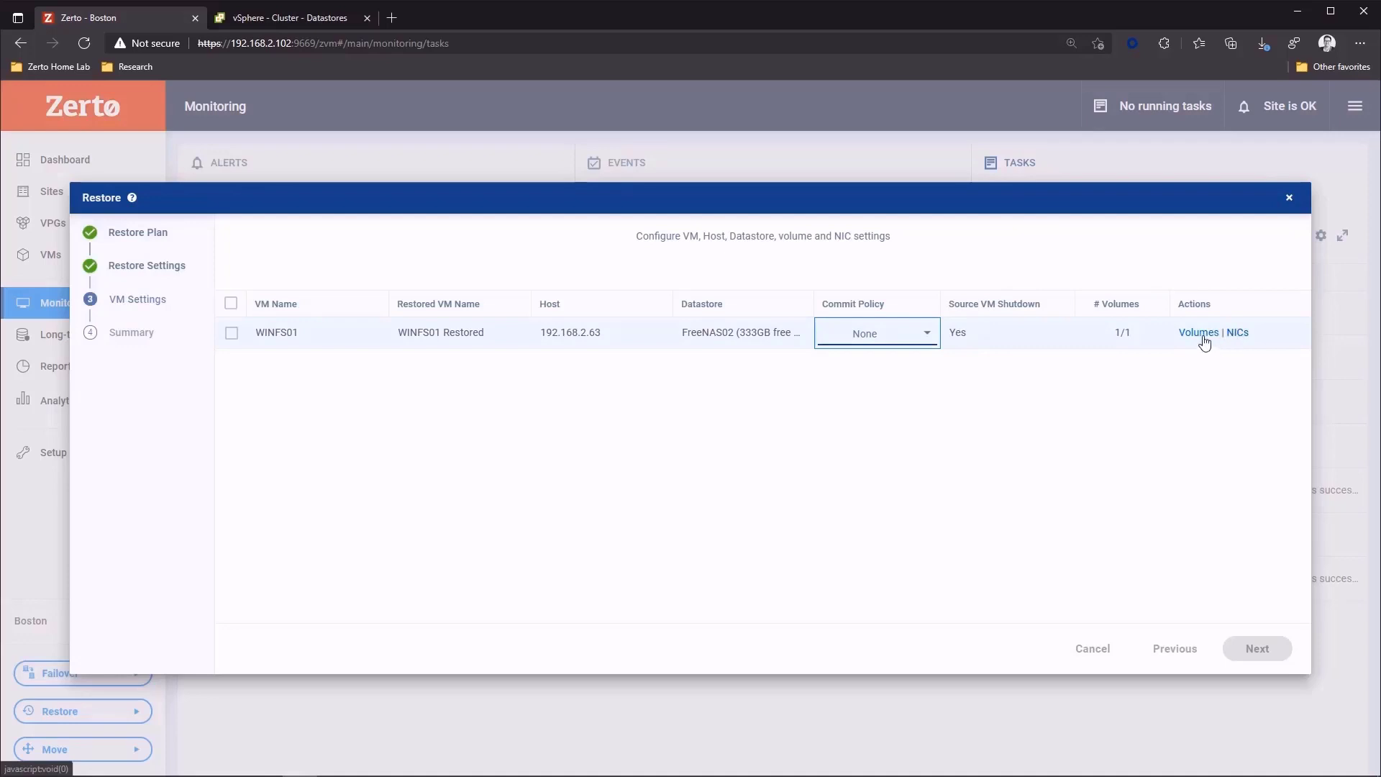
pyautogui.click(1237, 335)
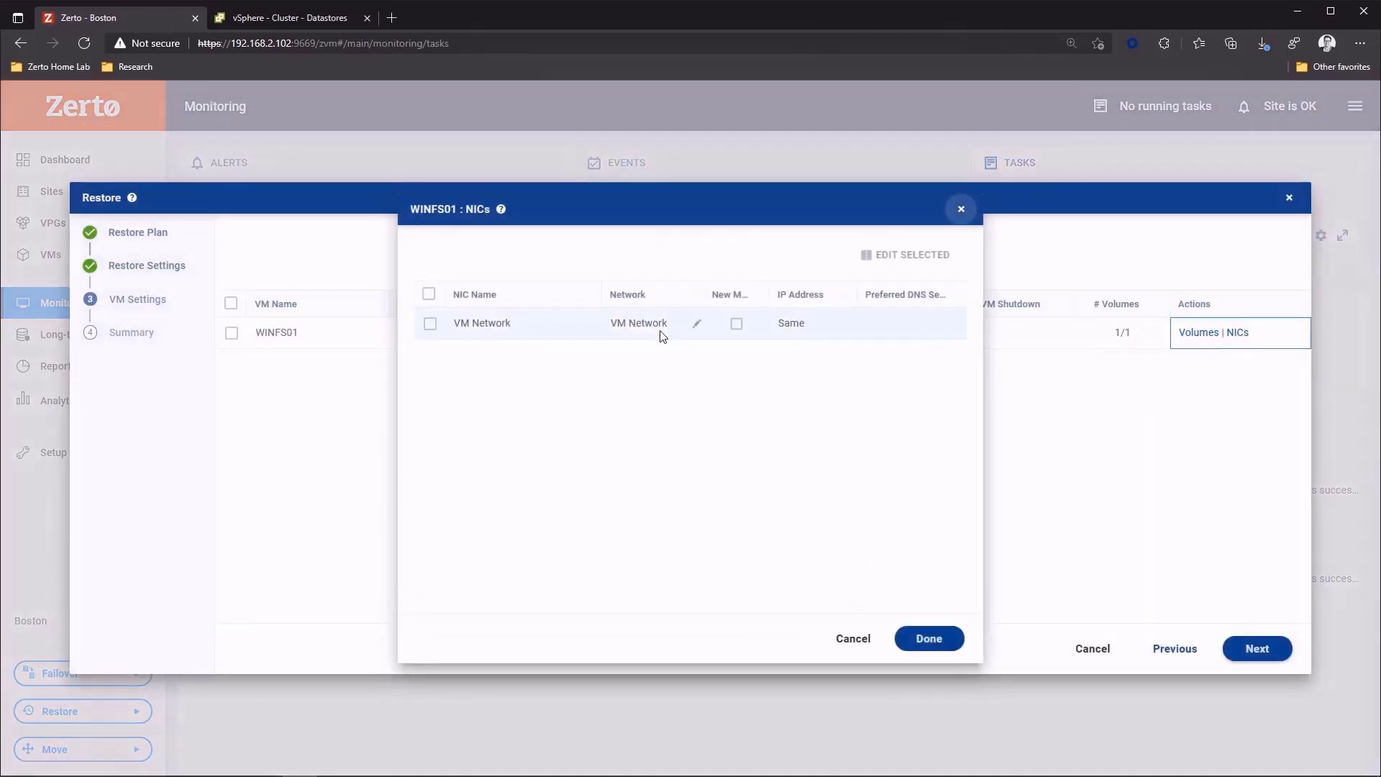
pyautogui.click(852, 640)
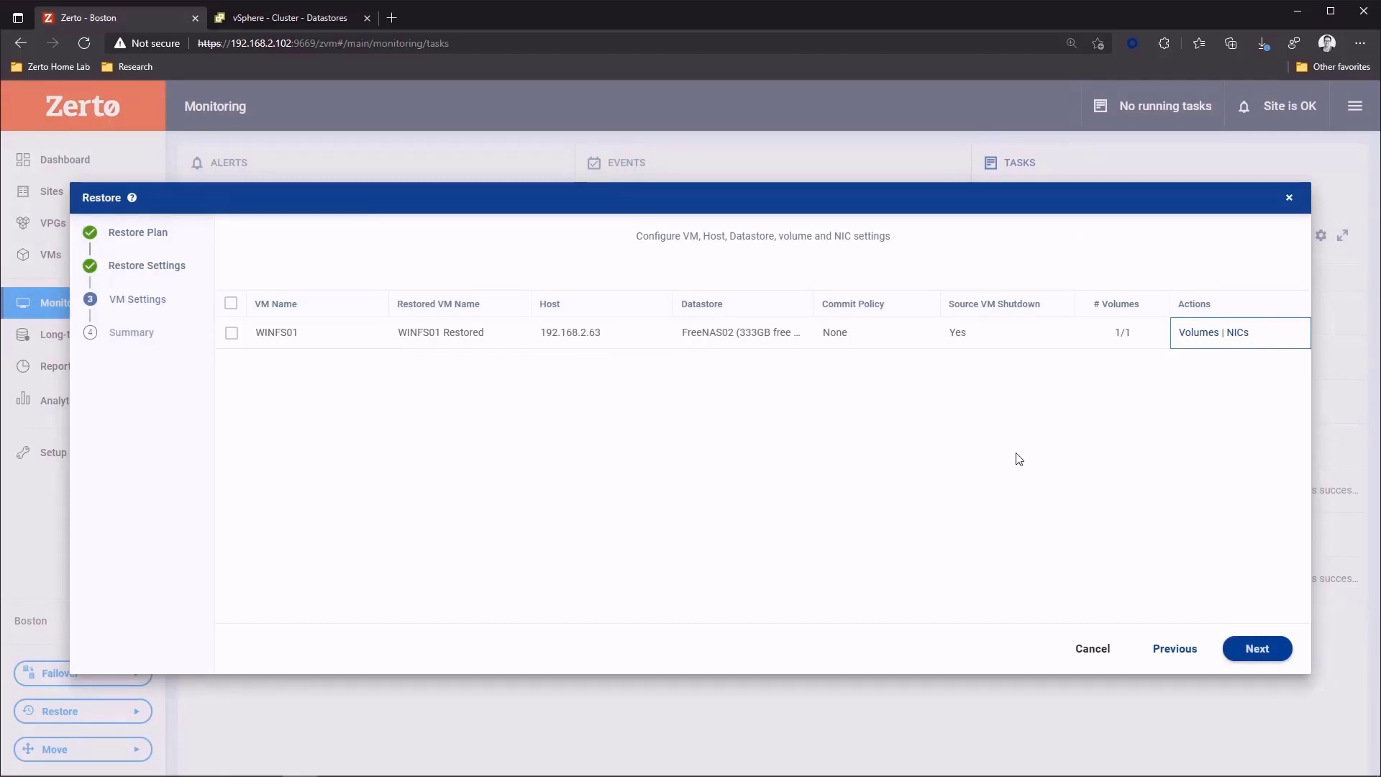
# - Start the instant VM restore, check the cluster's inventory and recent tasks in the vSphere Client, and return to Zerto
pyautogui.click(1238, 647)
pyautogui.click(723, 480)
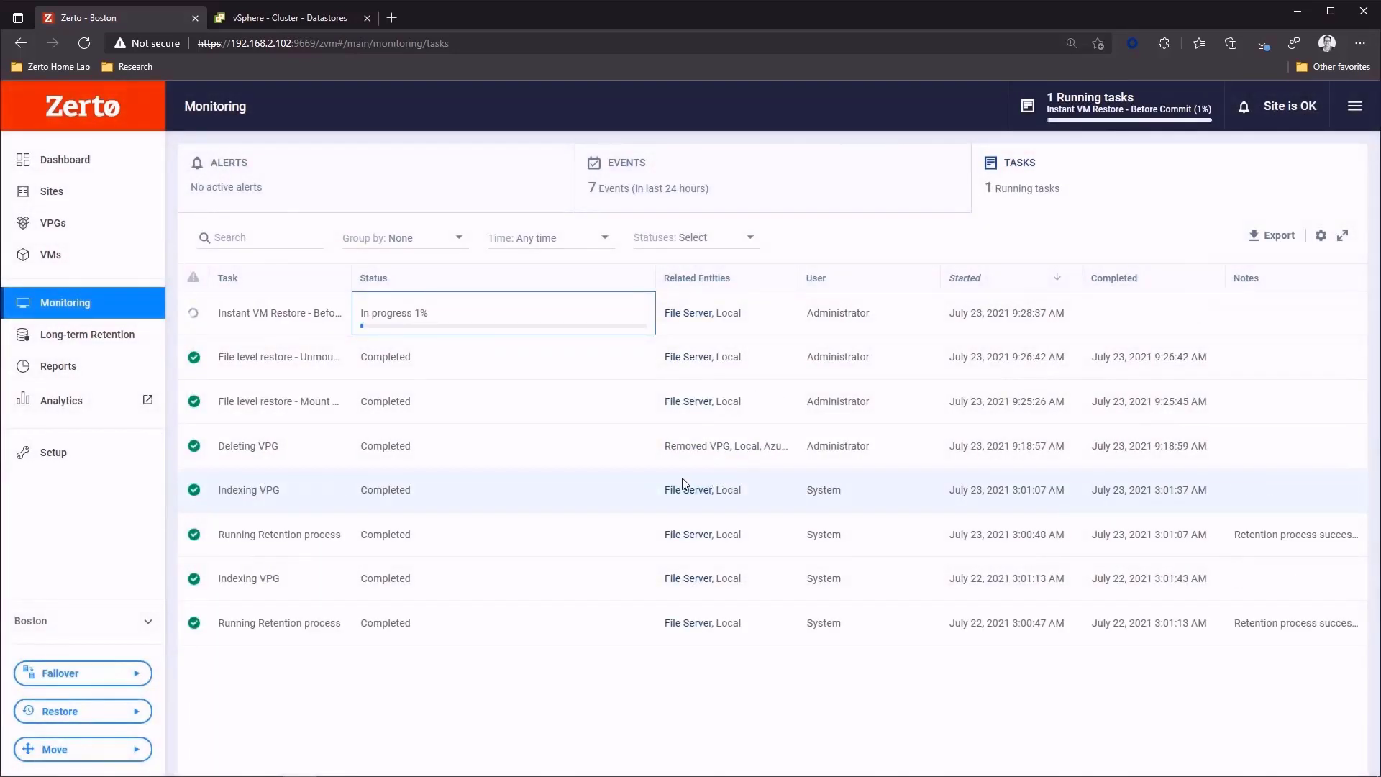
pyautogui.click(267, 10)
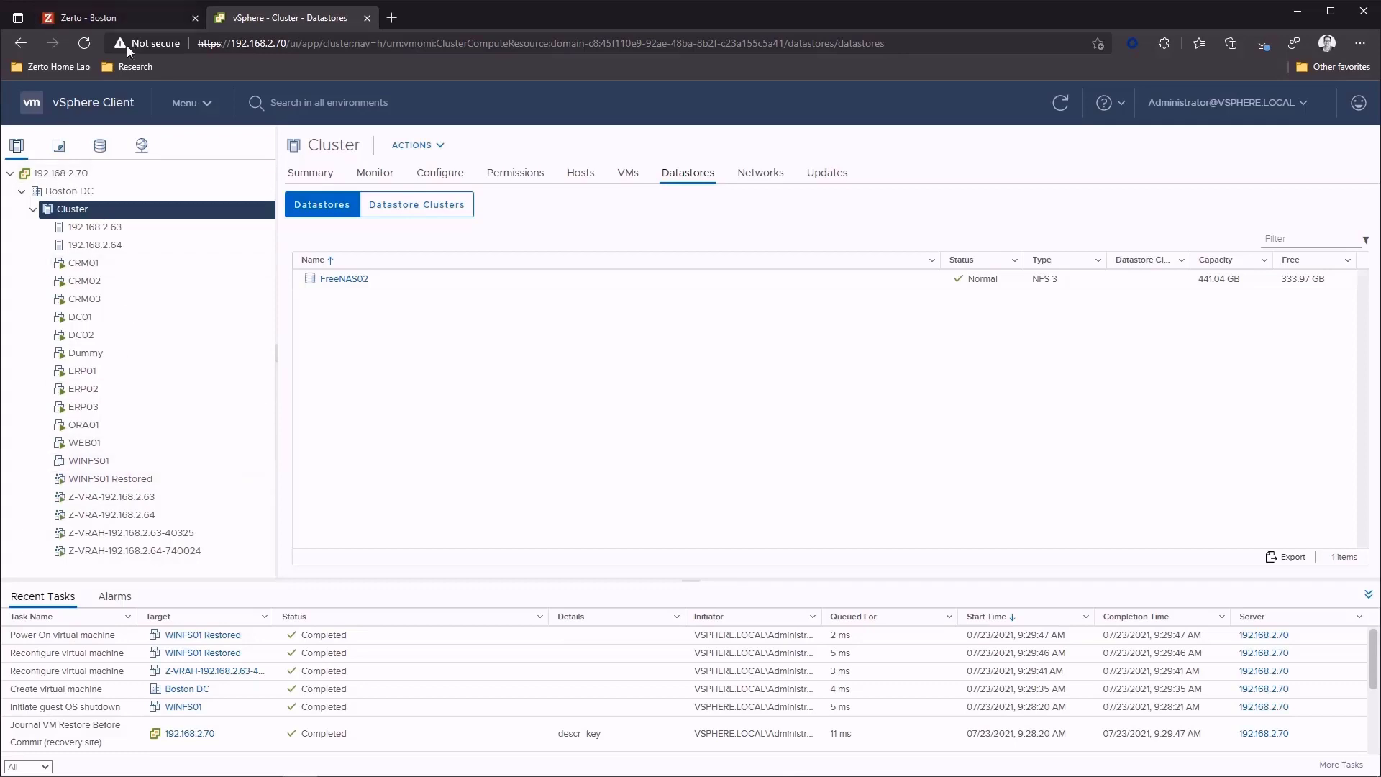
pyautogui.click(84, 8)
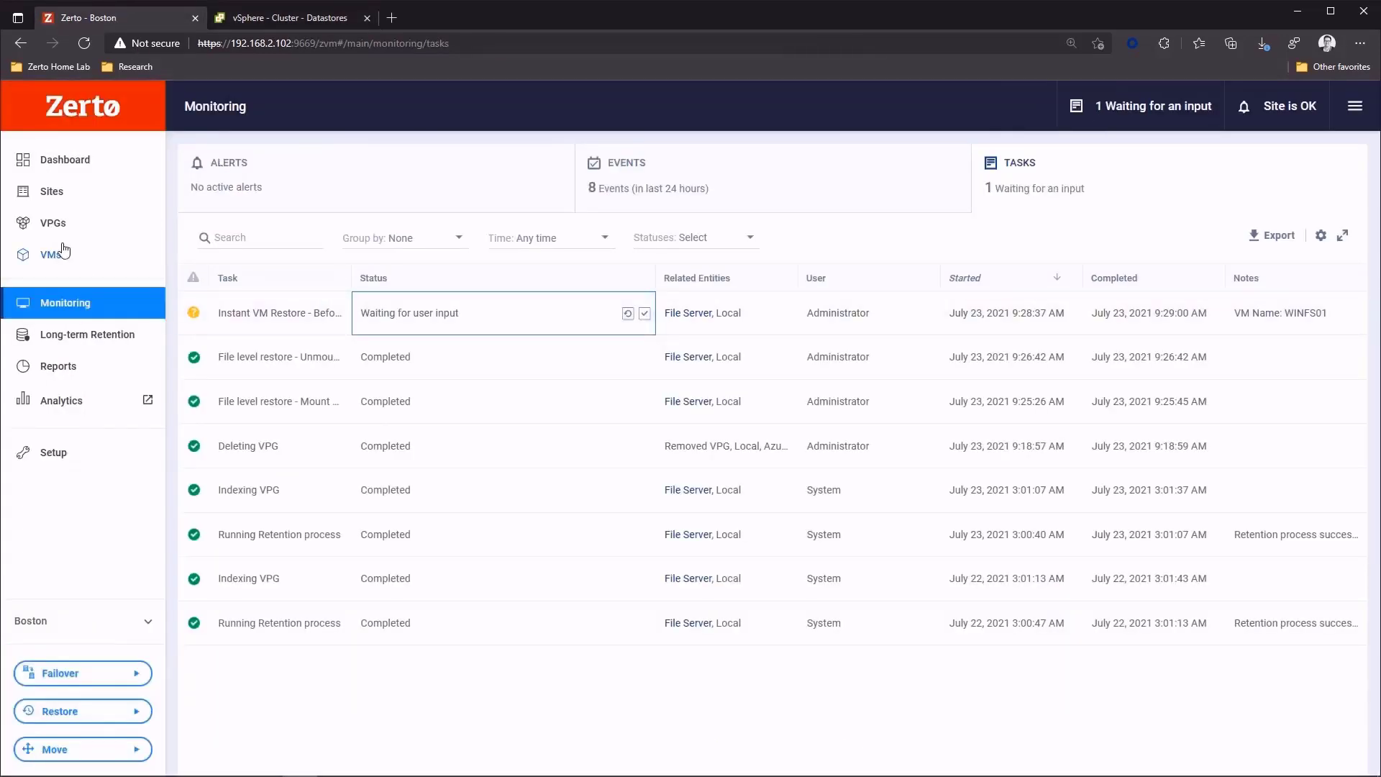
# - Roll back the waiting instant VM restore from the File Server VPG's details and check the cluster's inventory in the vSphere Client
pyautogui.click(52, 223)
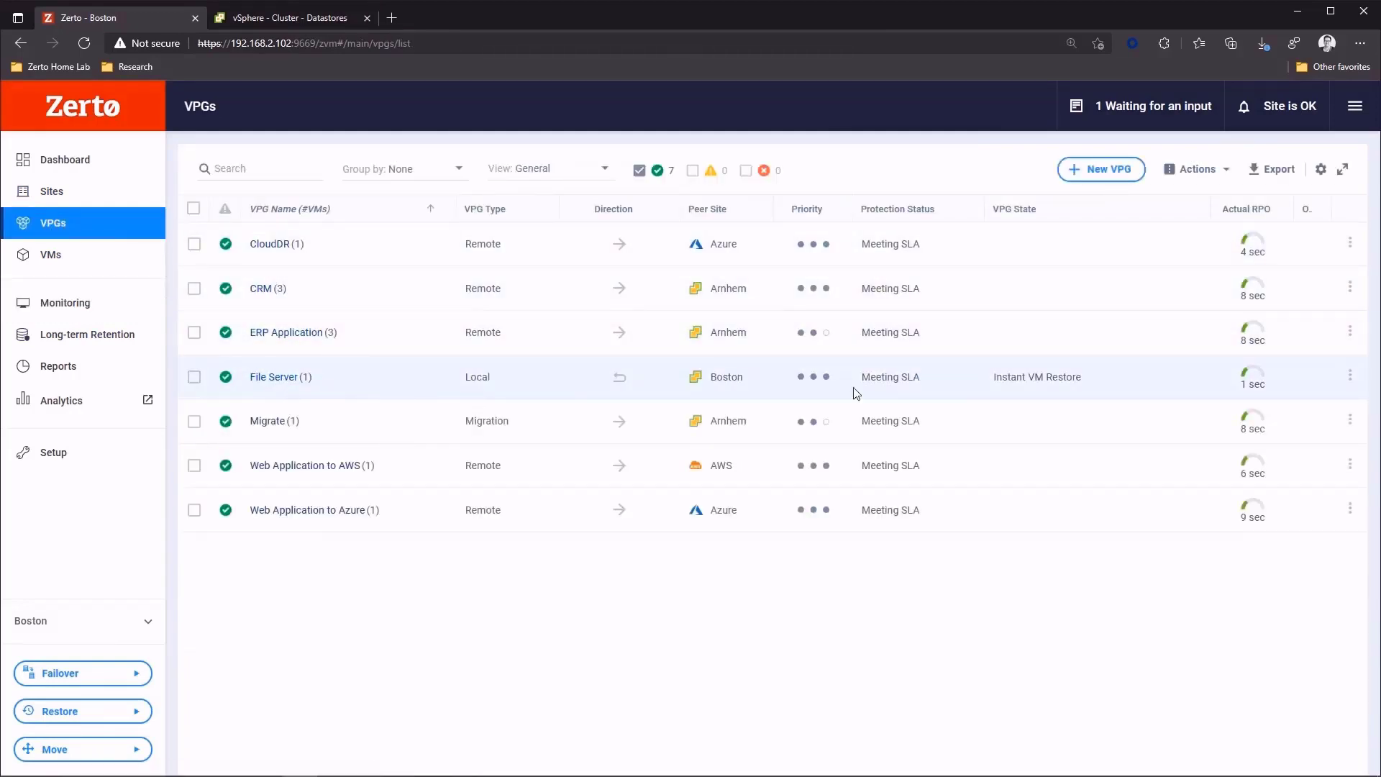
pyautogui.click(271, 378)
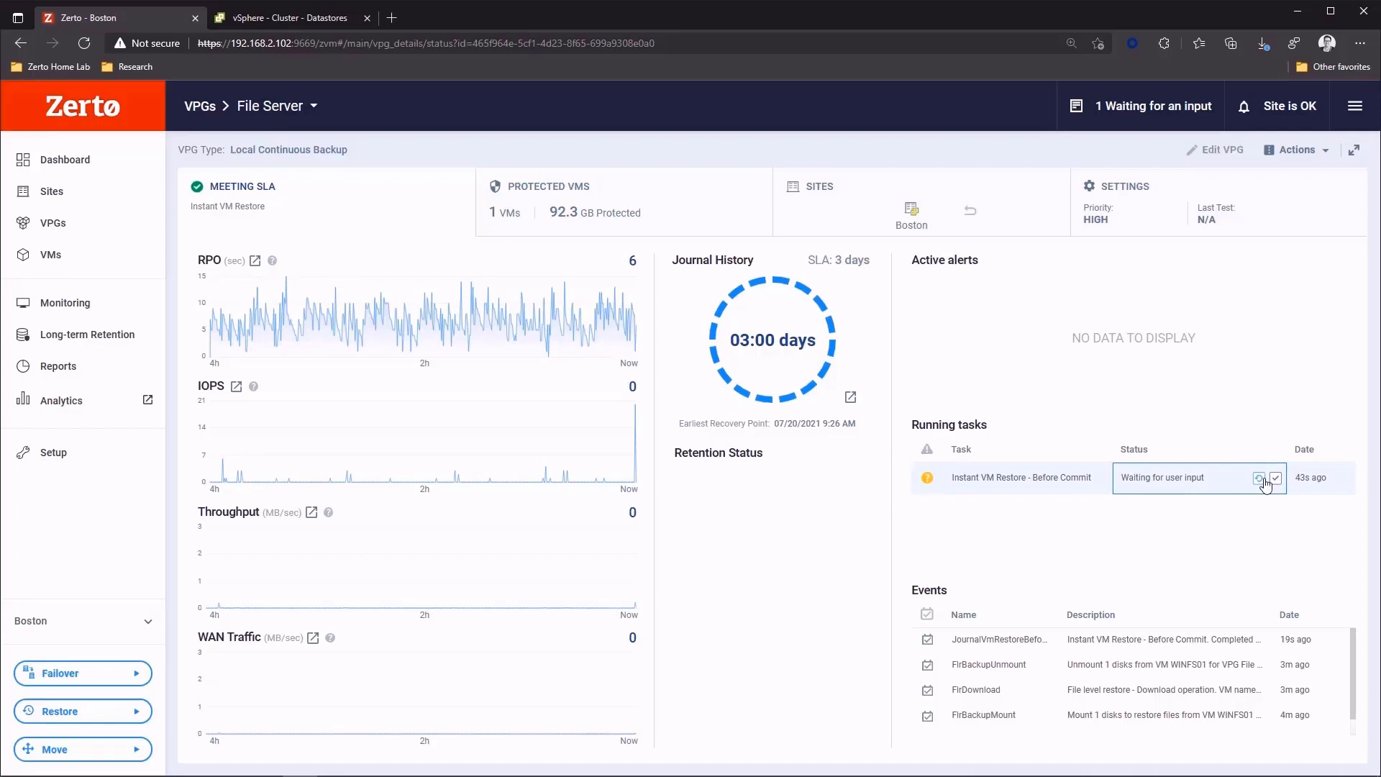
pyautogui.click(1259, 478)
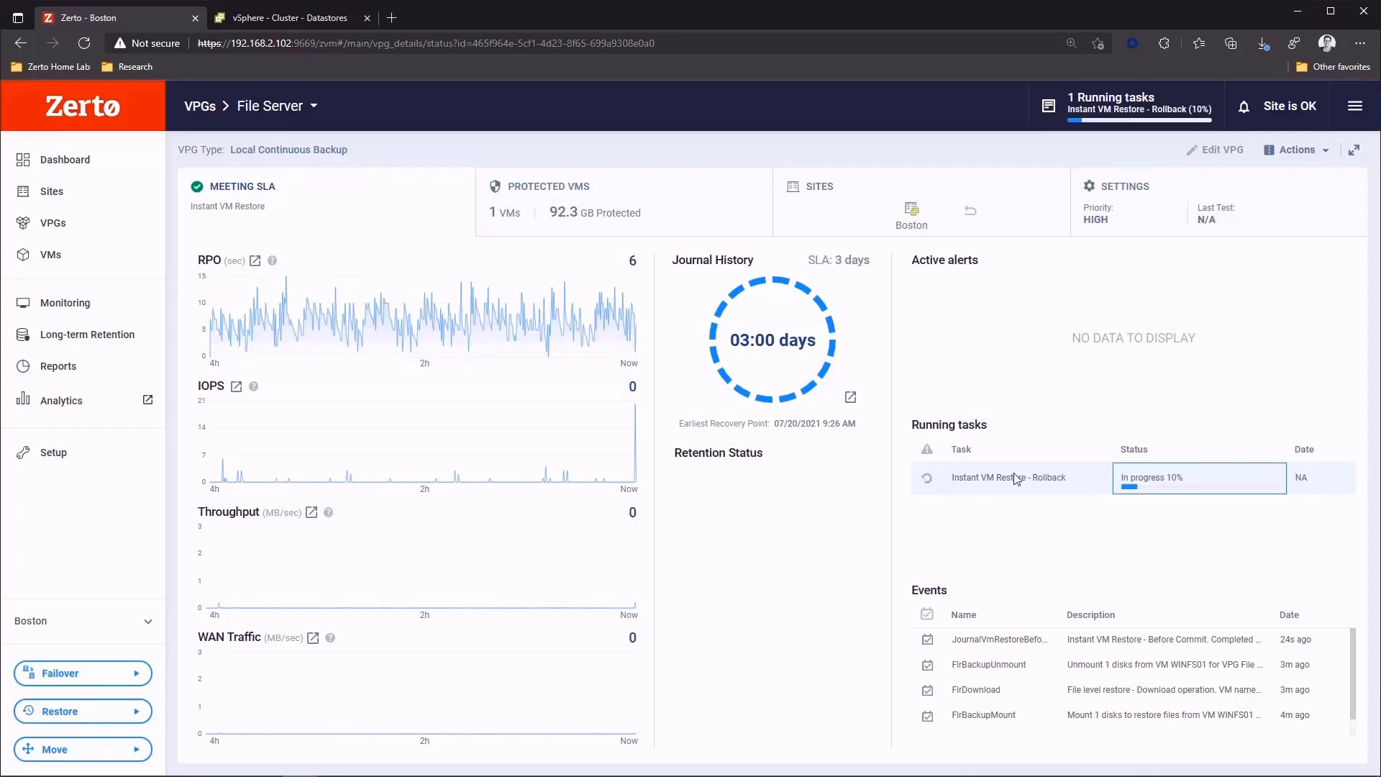
pyautogui.click(259, 19)
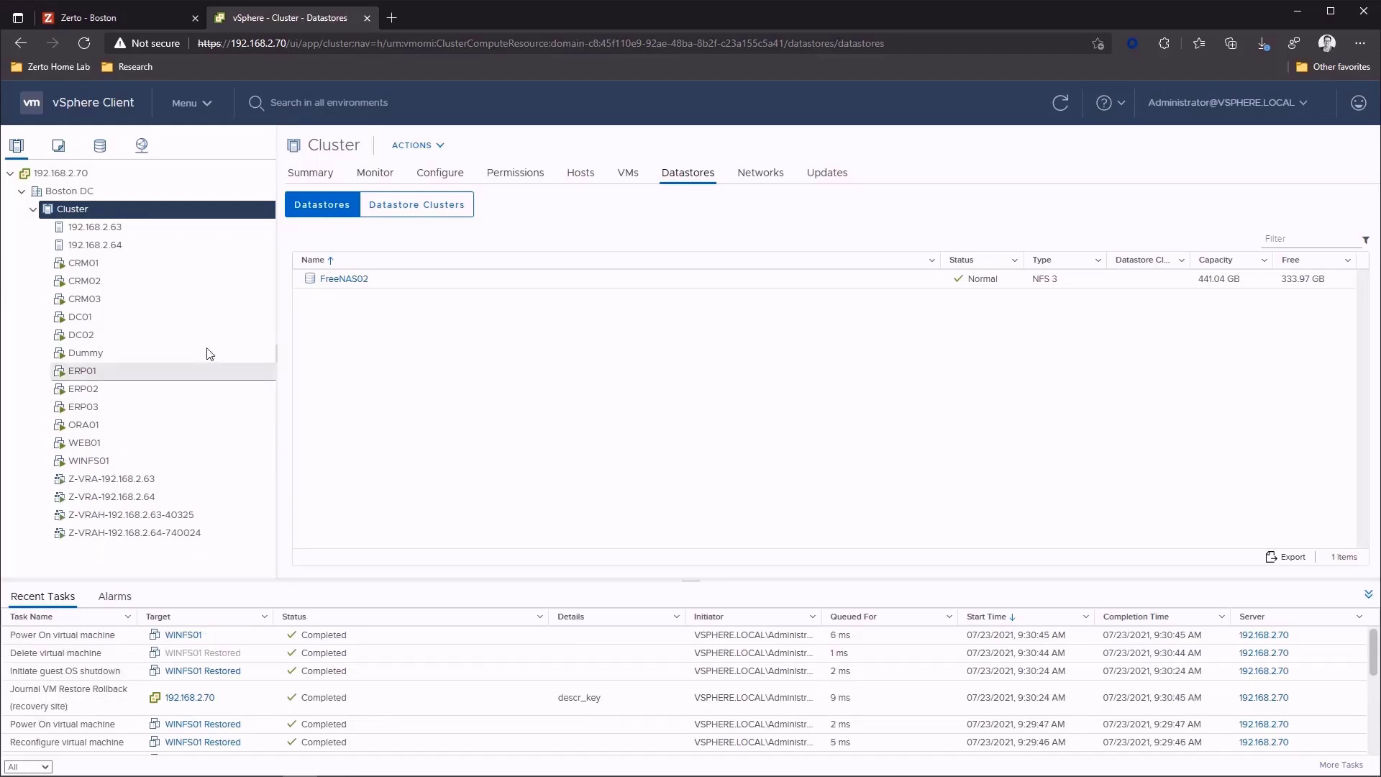
pyautogui.click(178, 9)
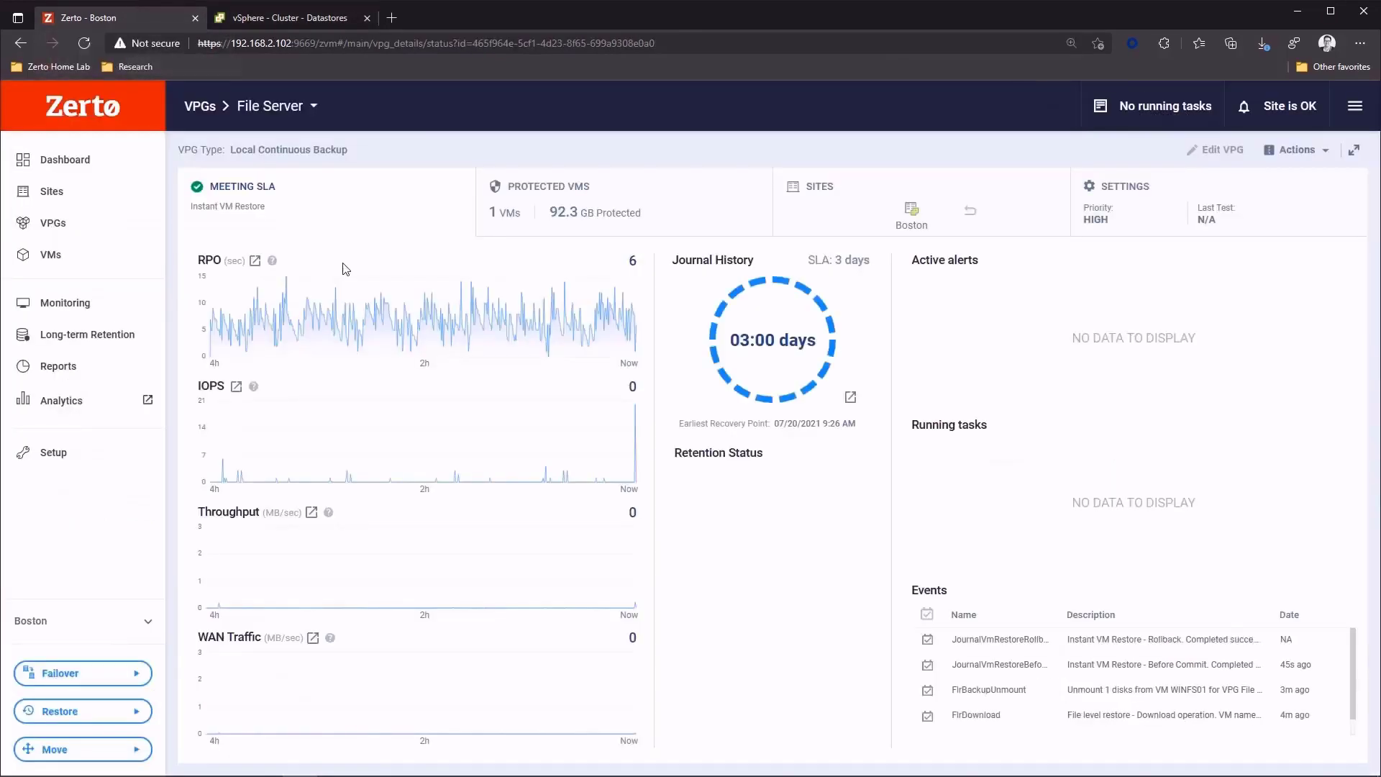
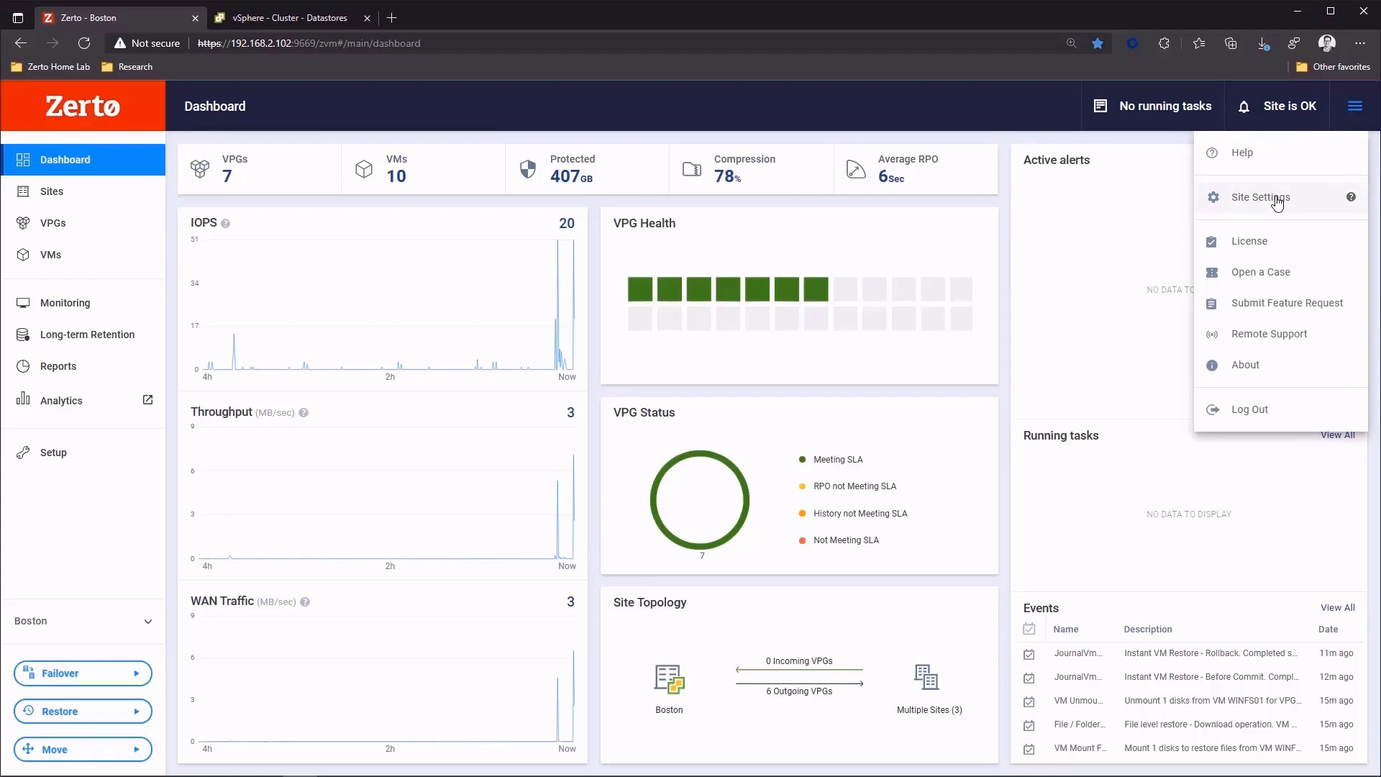
# - Review the Workload Automation options in Zerto's site settings, including VM auto protection using vSphere tags, and save the settings
pyautogui.click(1277, 203)
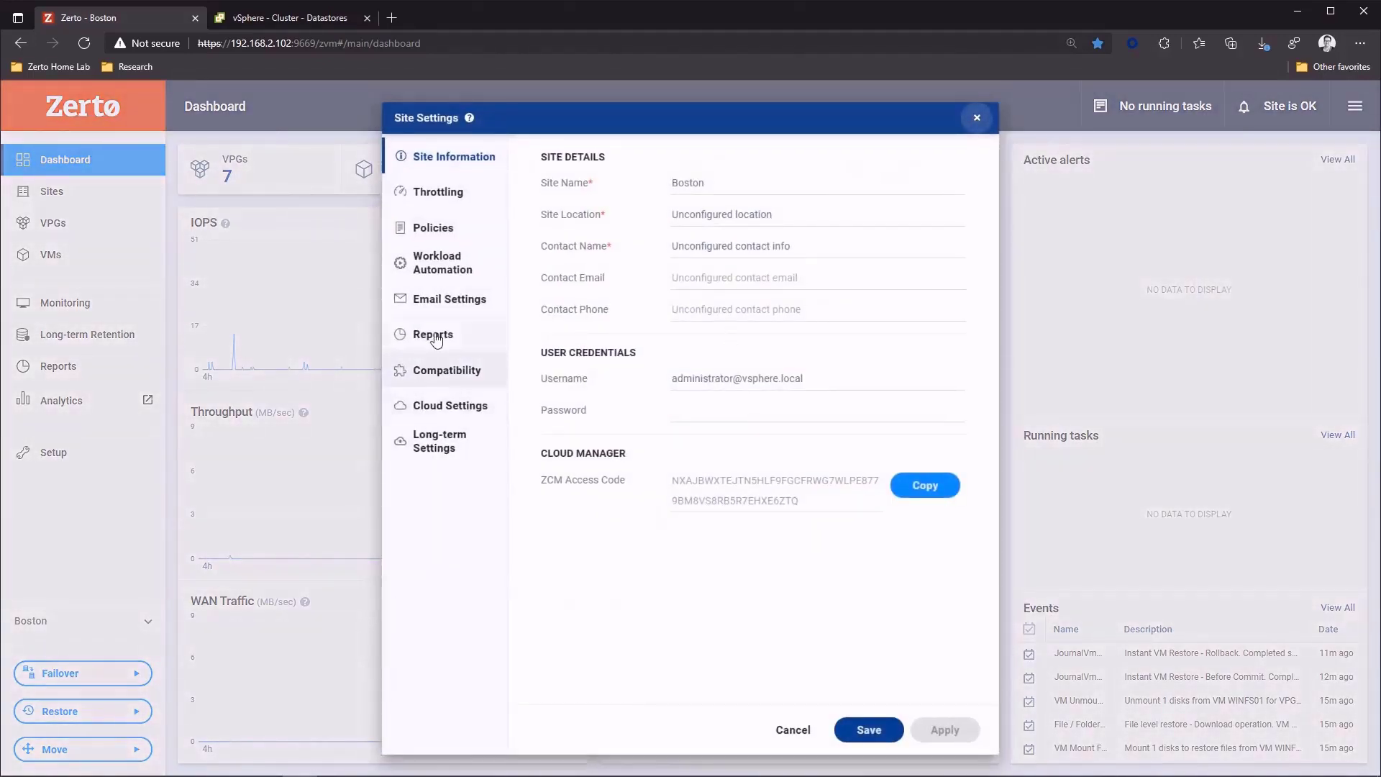
pyautogui.click(453, 272)
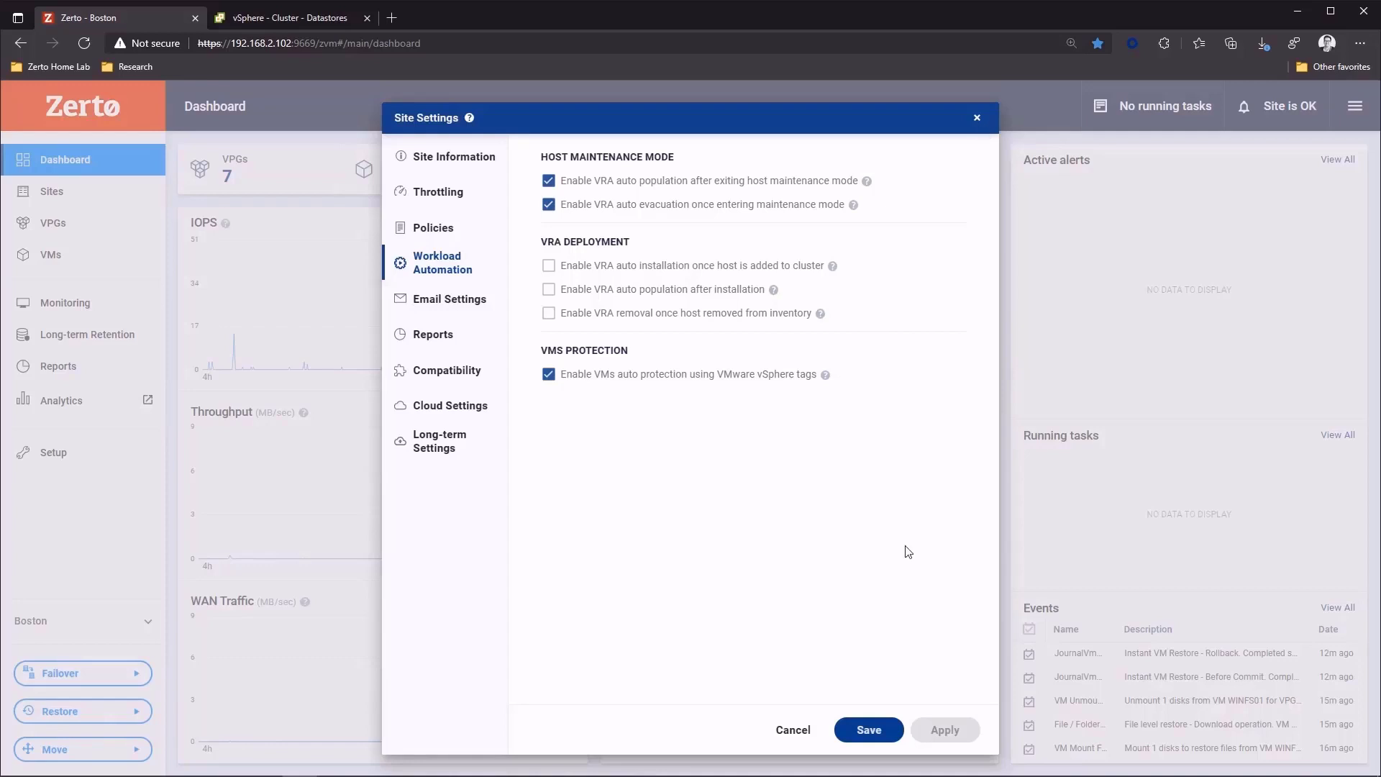
pyautogui.click(866, 735)
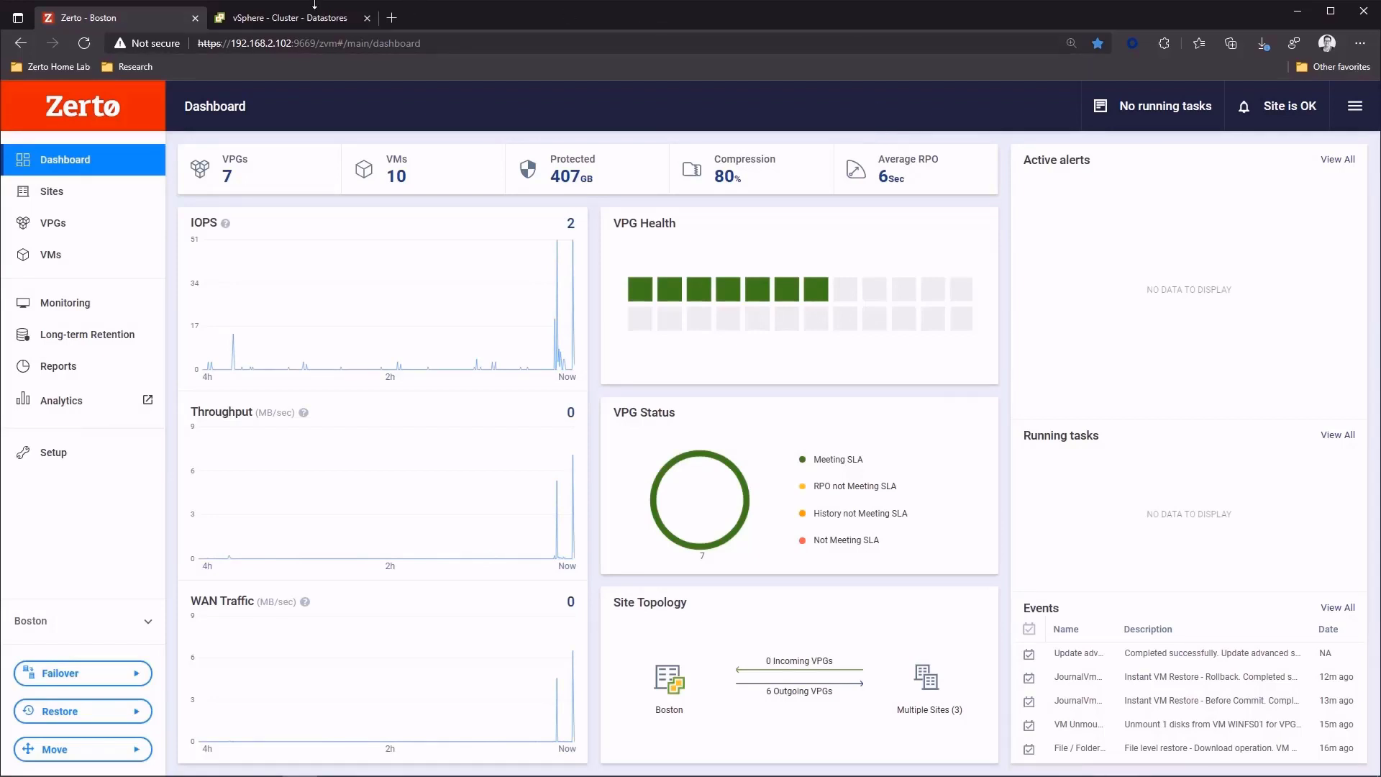
# - Switch to the vSphere Client and examine the tags defined under Tags & Custom Attributes
pyautogui.click(286, 19)
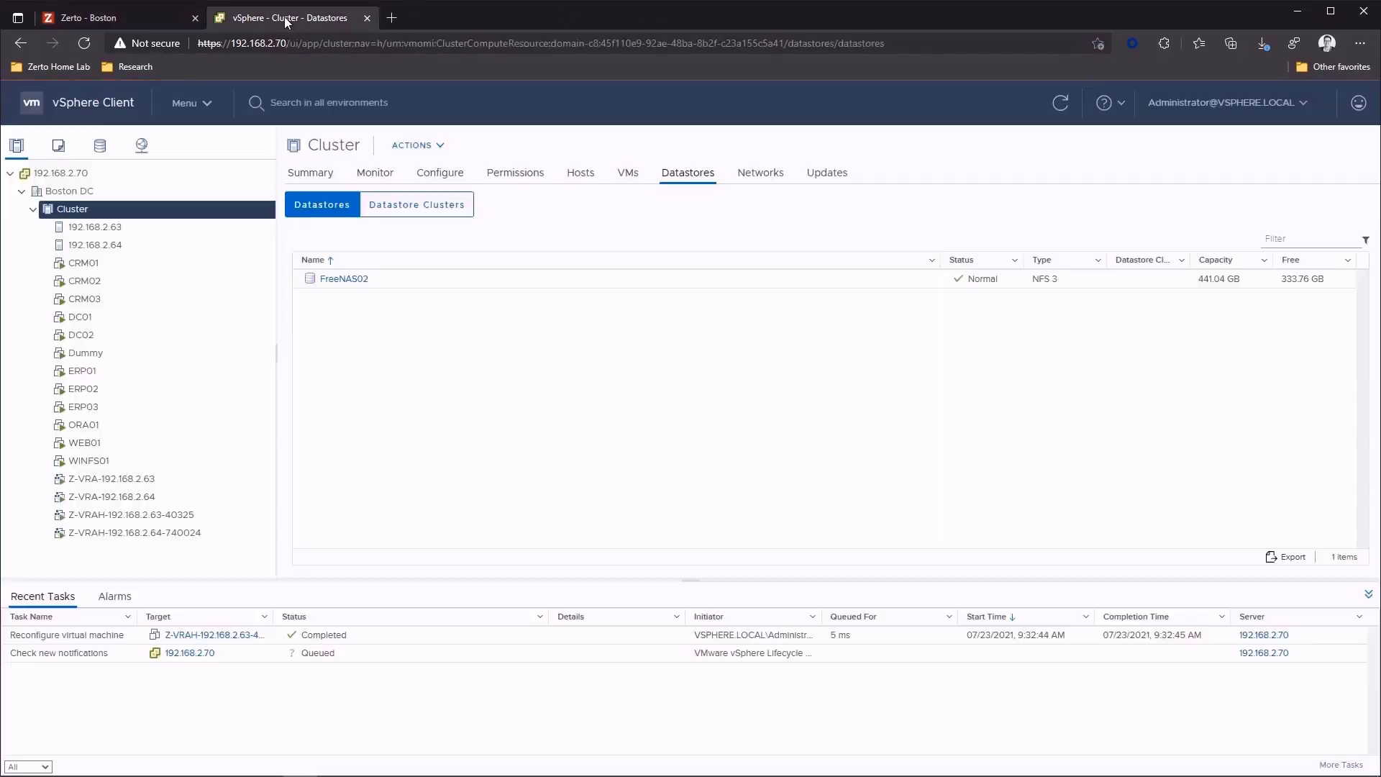
pyautogui.click(423, 145)
pyautogui.click(205, 103)
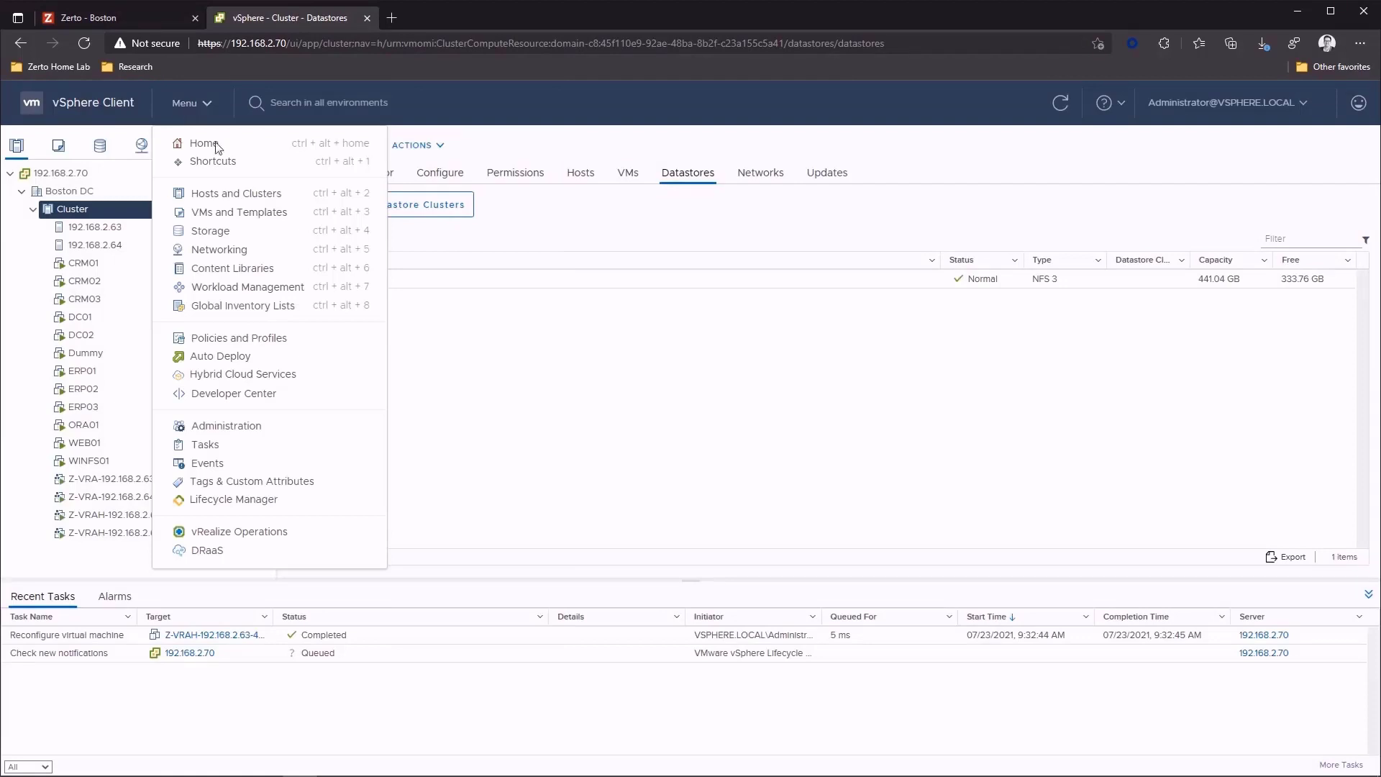
pyautogui.click(299, 482)
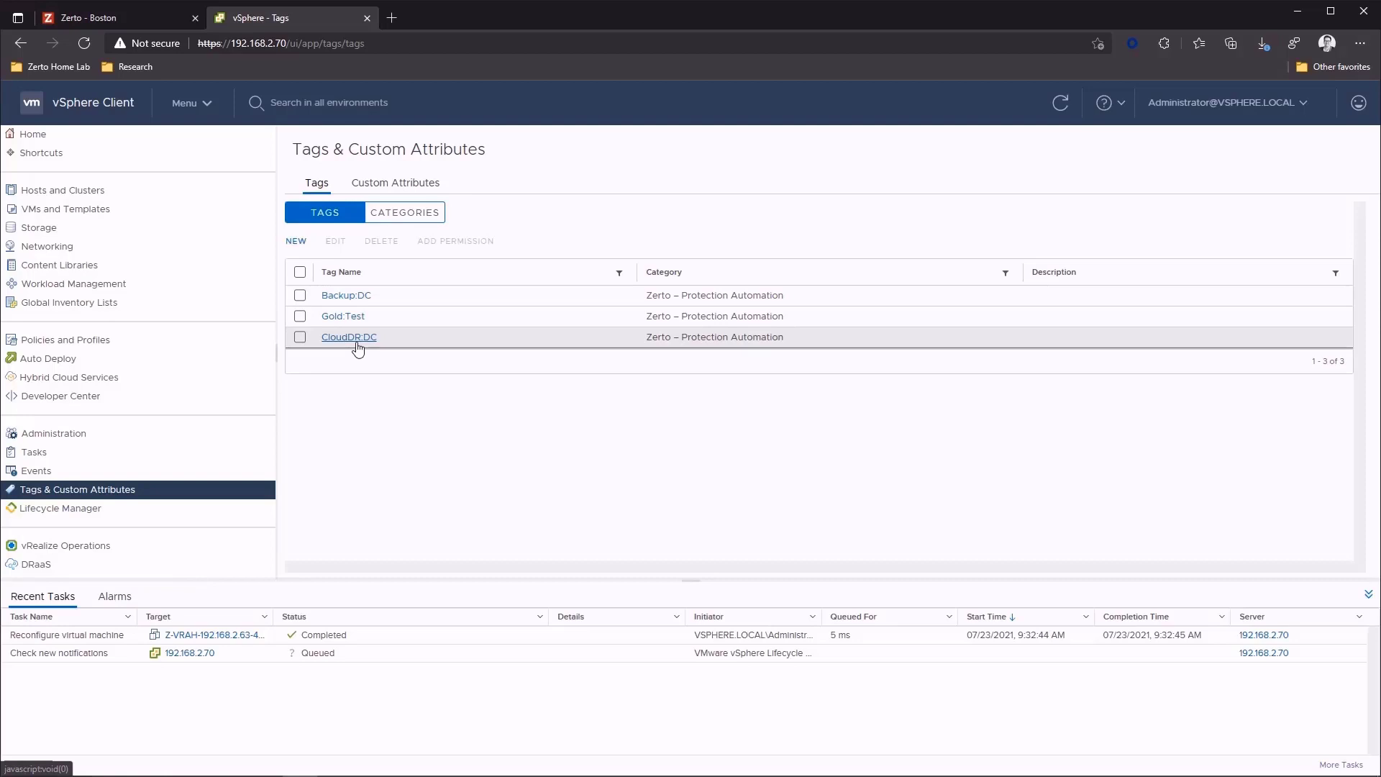
# - Compare the VPG list in Zerto with the vSphere tags, paying attention to the CloudDR VPG
pyautogui.click(82, 18)
pyautogui.click(61, 217)
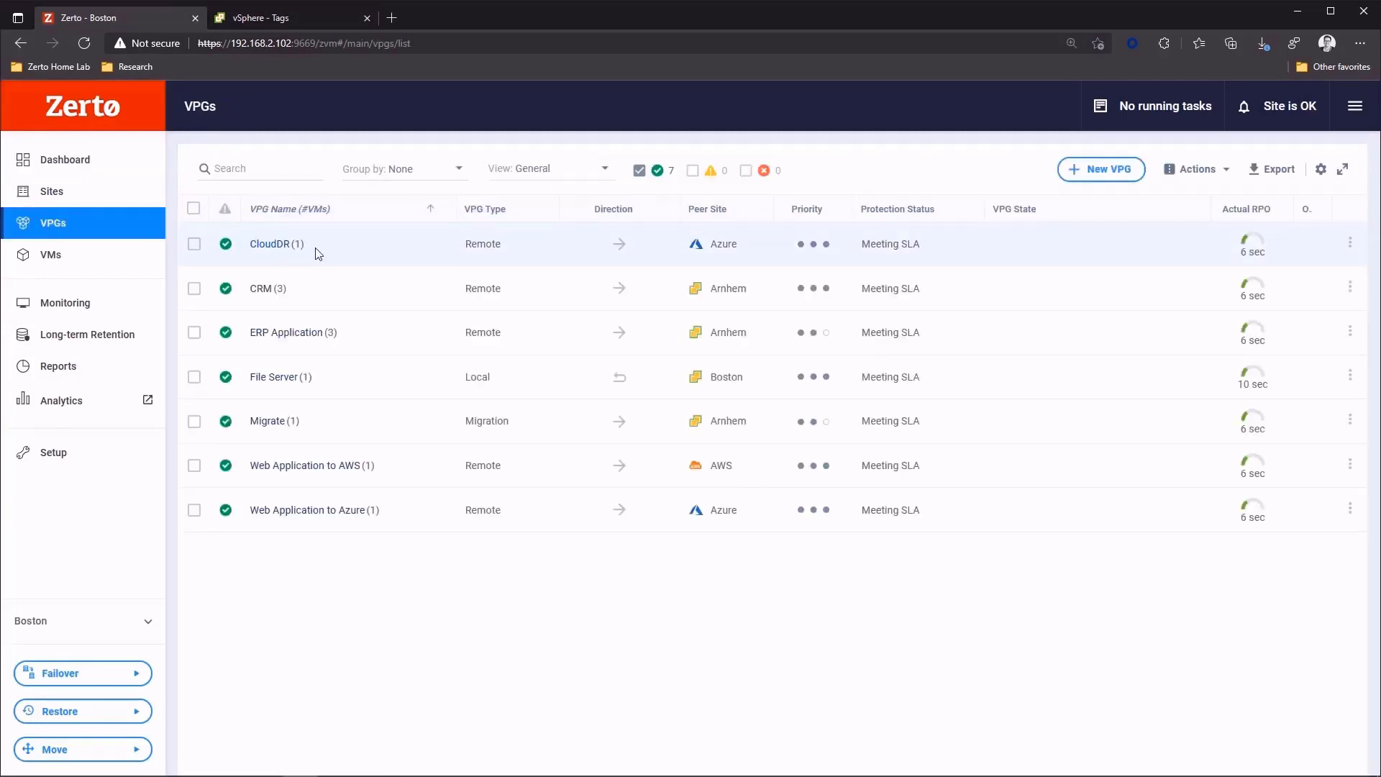
pyautogui.click(288, 17)
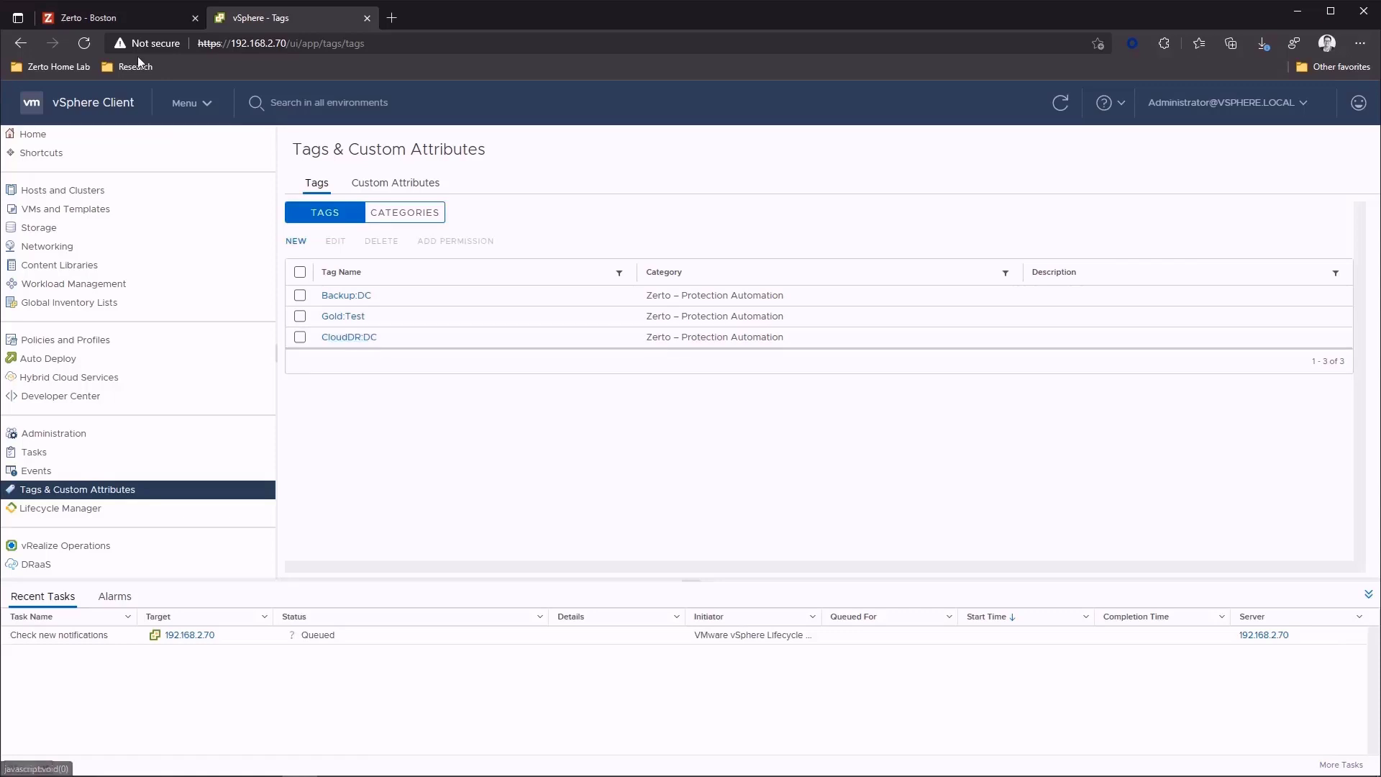
pyautogui.click(127, 19)
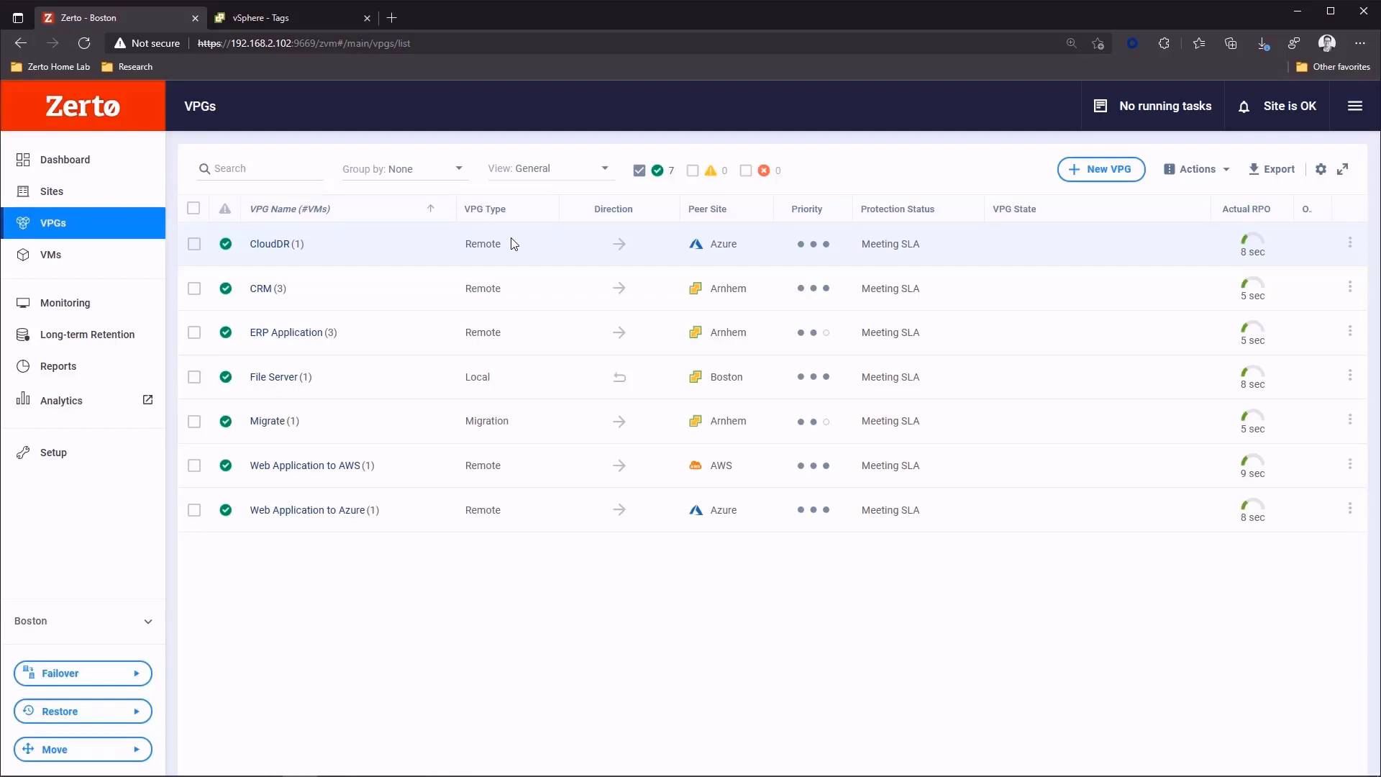
# - In the vSphere Client, assign the CloudDR:DC tag to the VM DC02
pyautogui.click(268, 18)
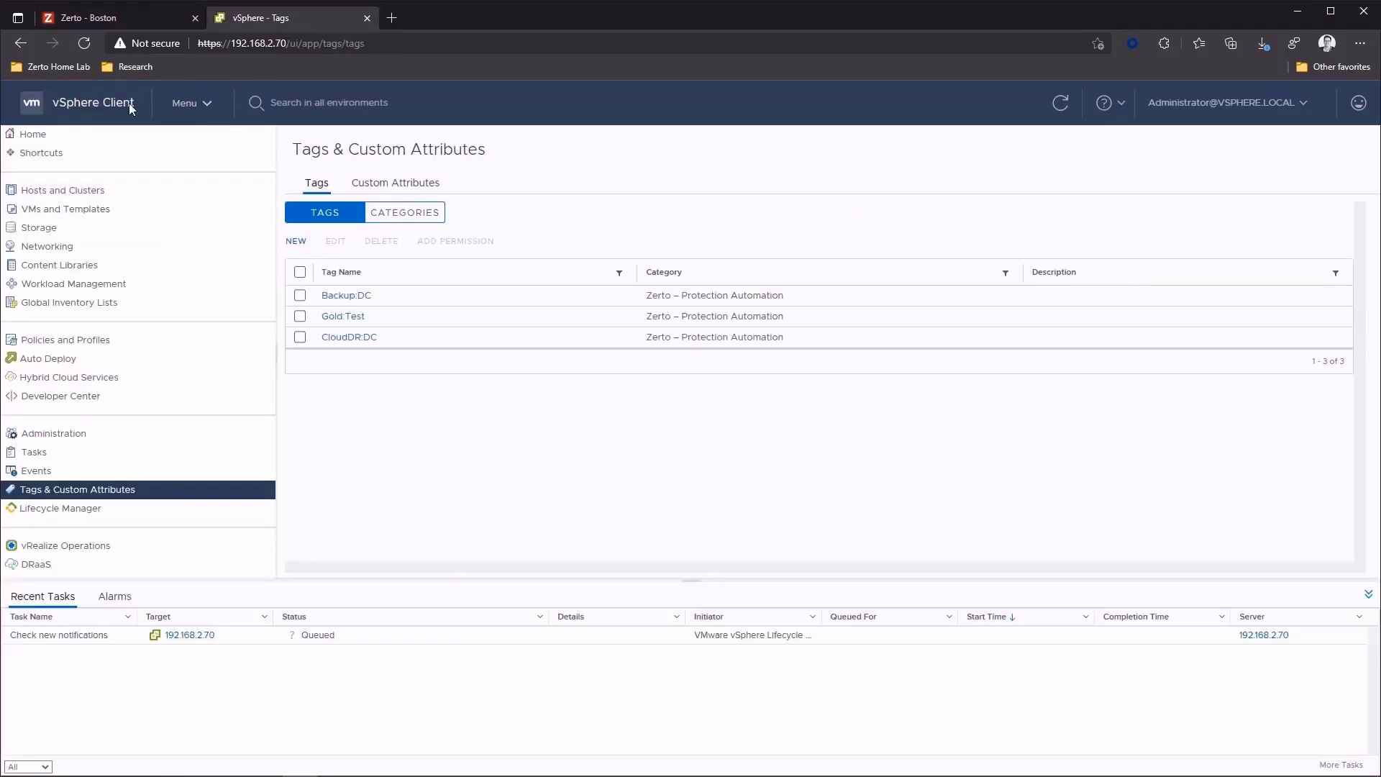
pyautogui.click(69, 190)
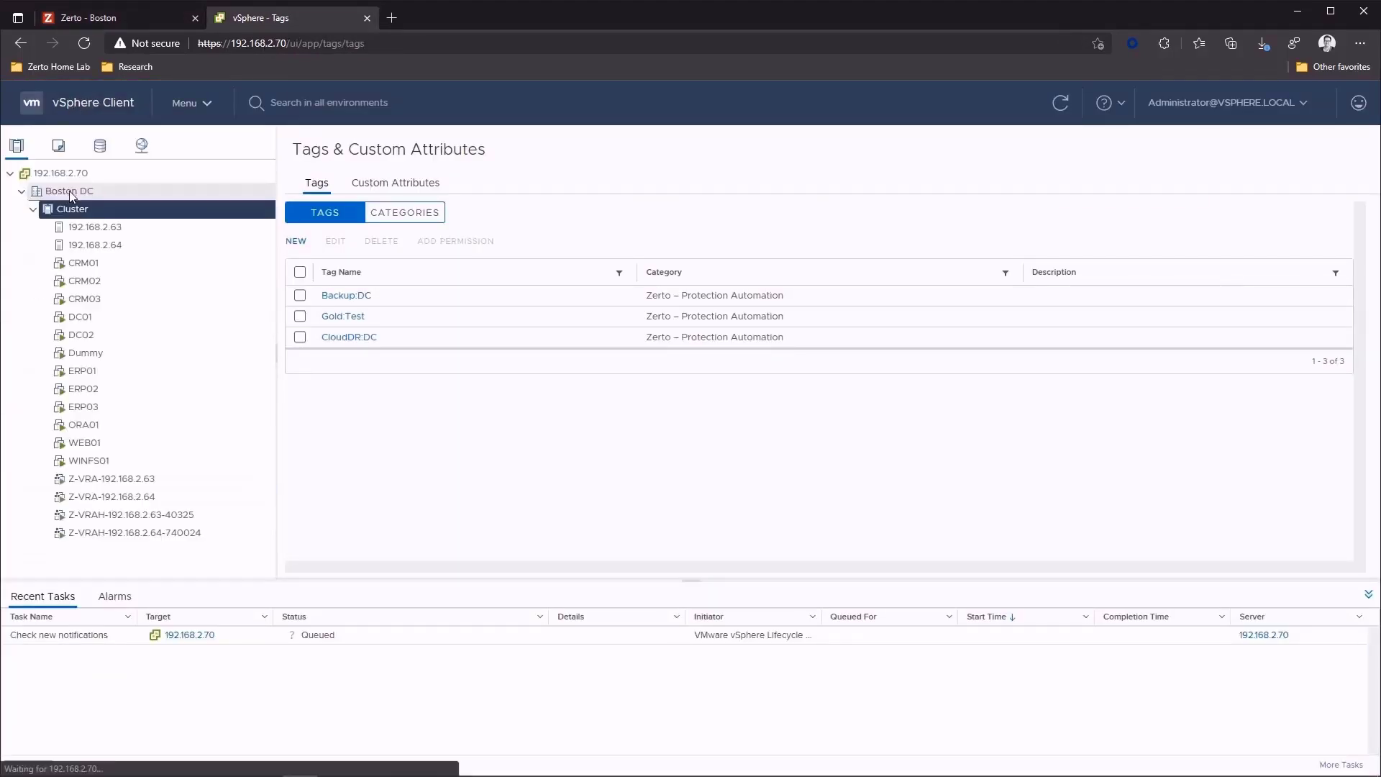
pyautogui.click(81, 335)
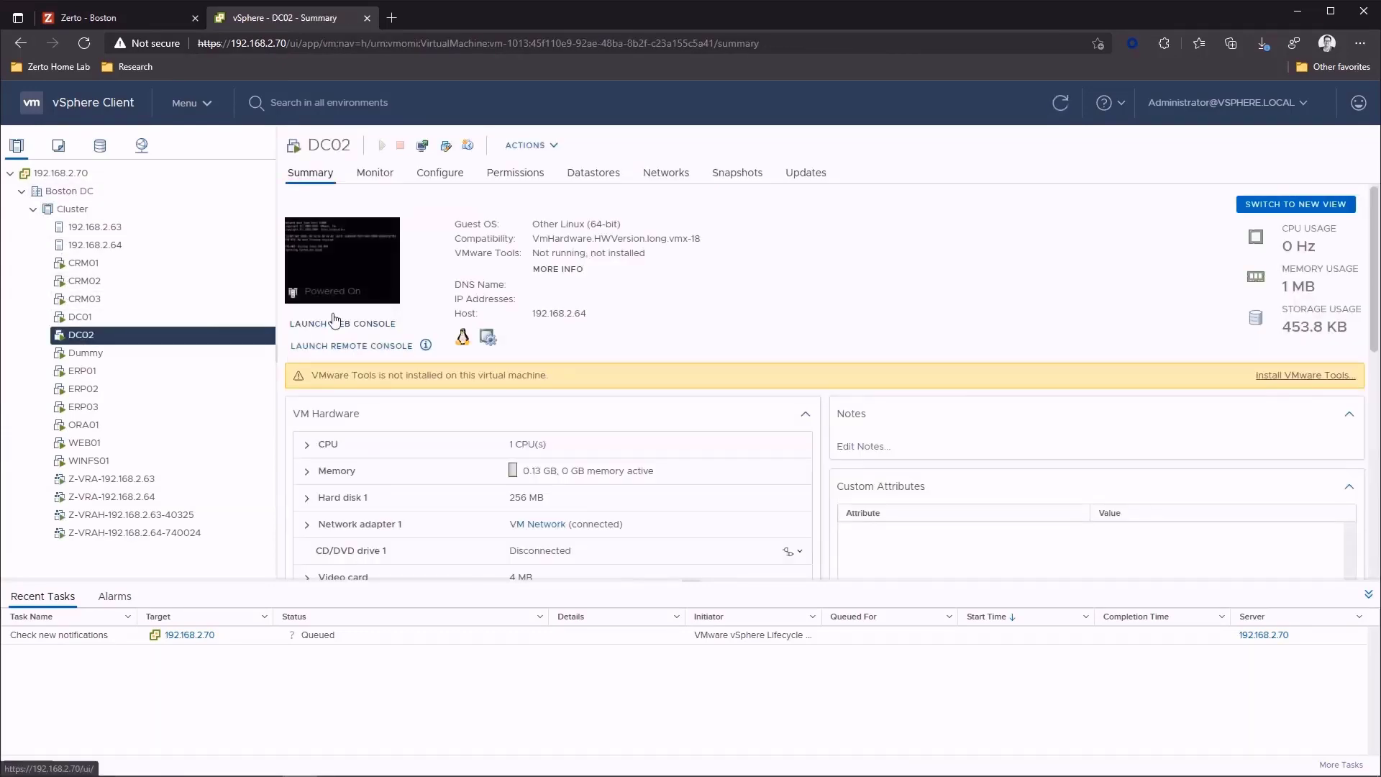
pyautogui.click(529, 146)
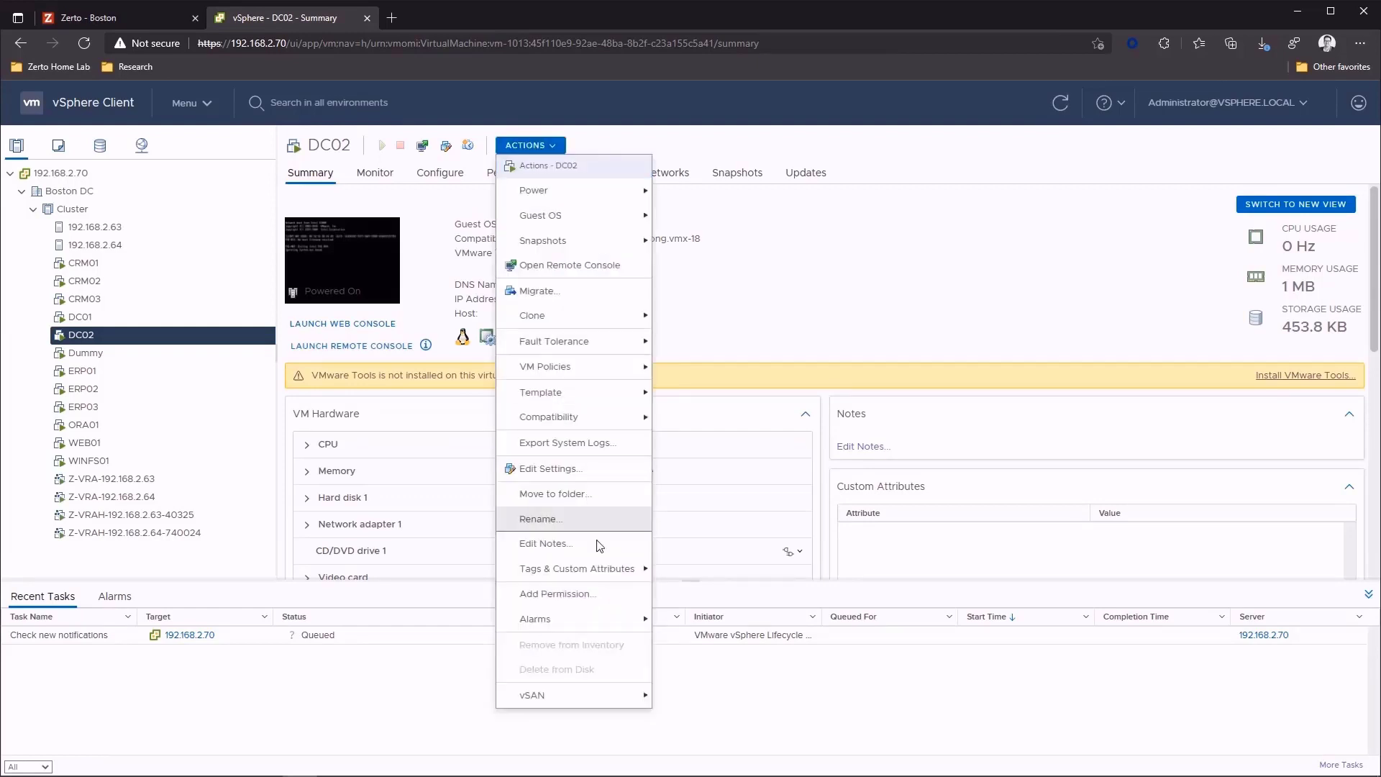
pyautogui.moveTo(579, 574)
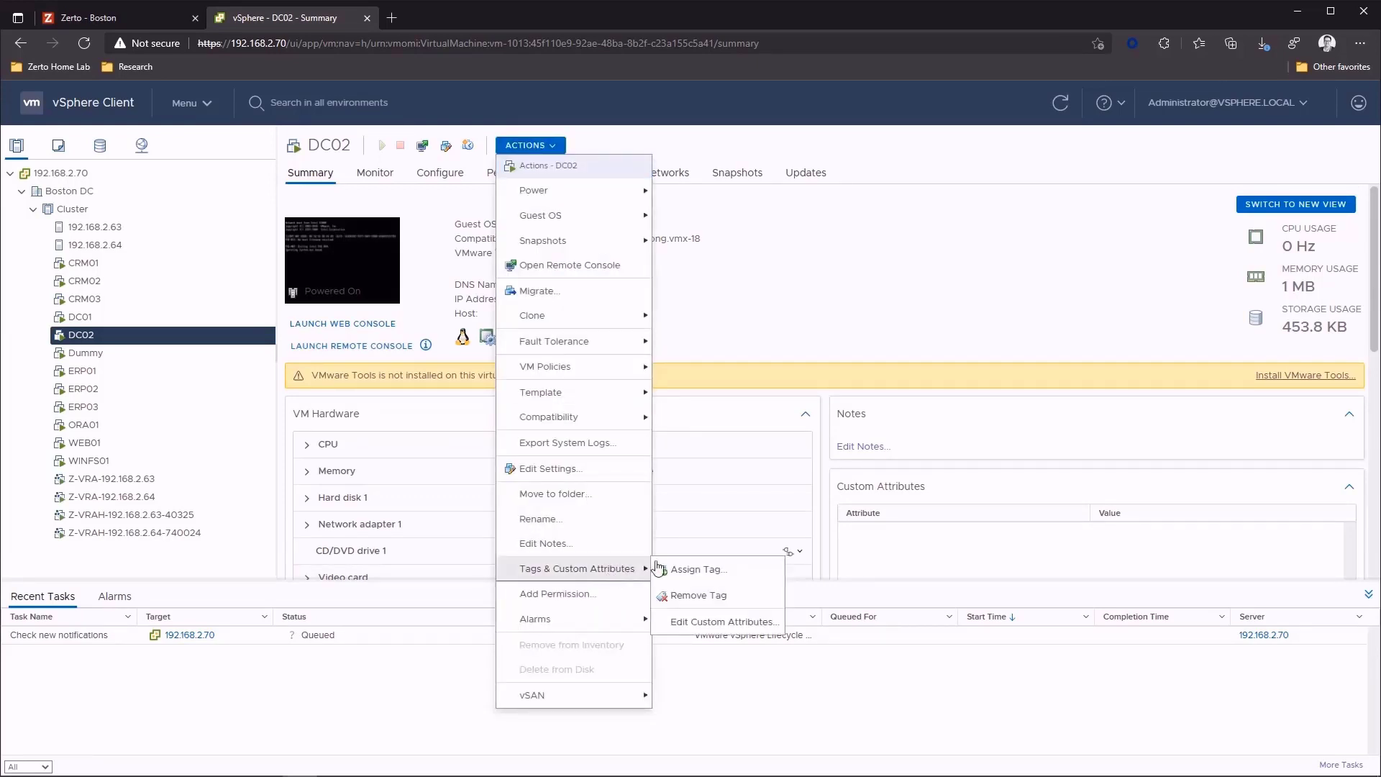
pyautogui.click(676, 570)
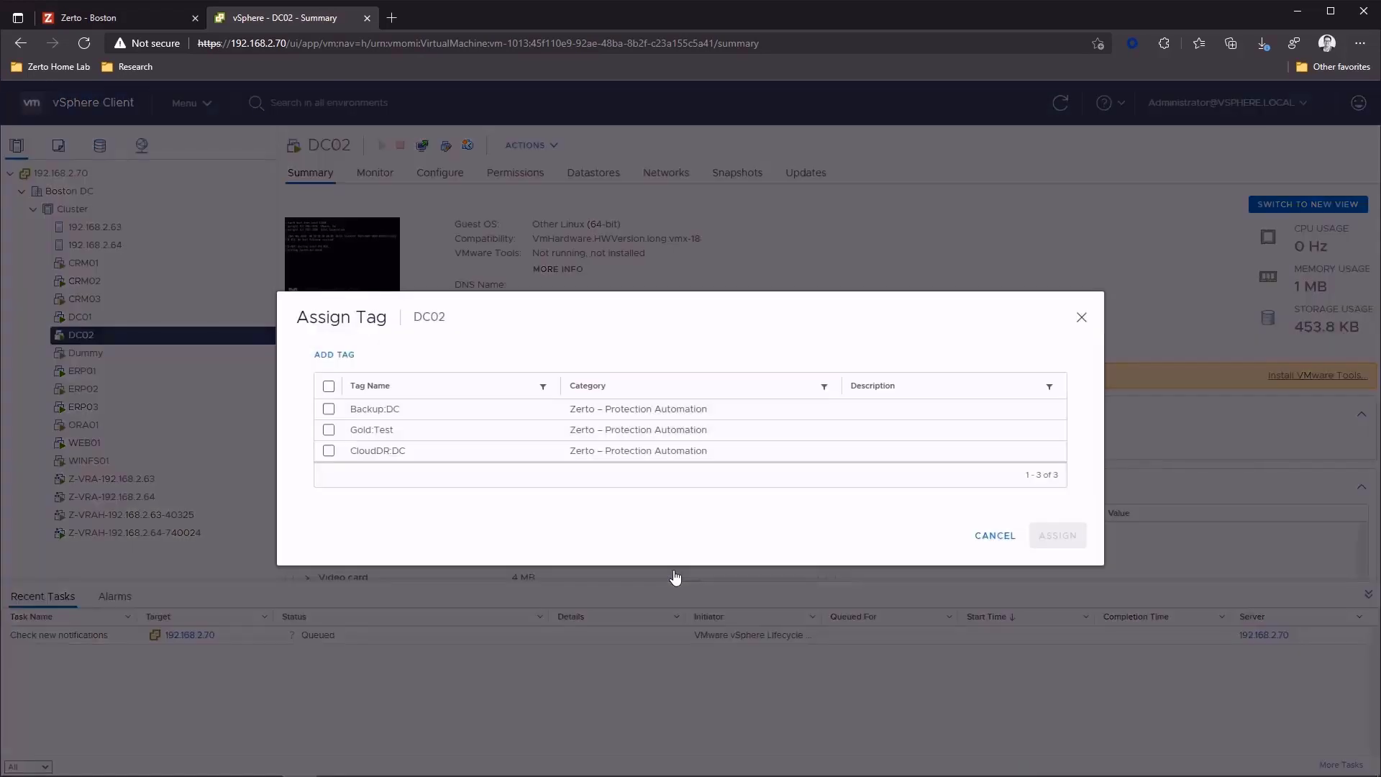
pyautogui.click(328, 451)
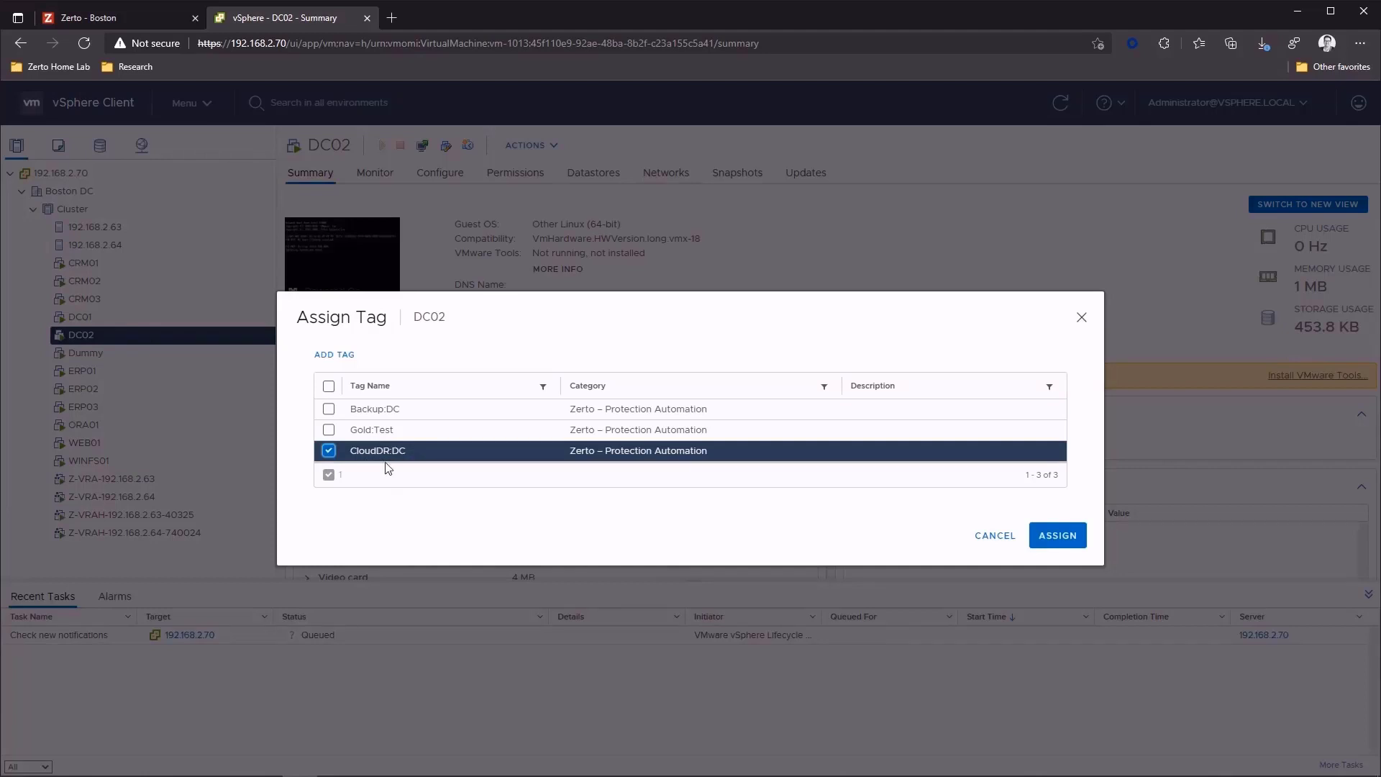
pyautogui.click(1056, 537)
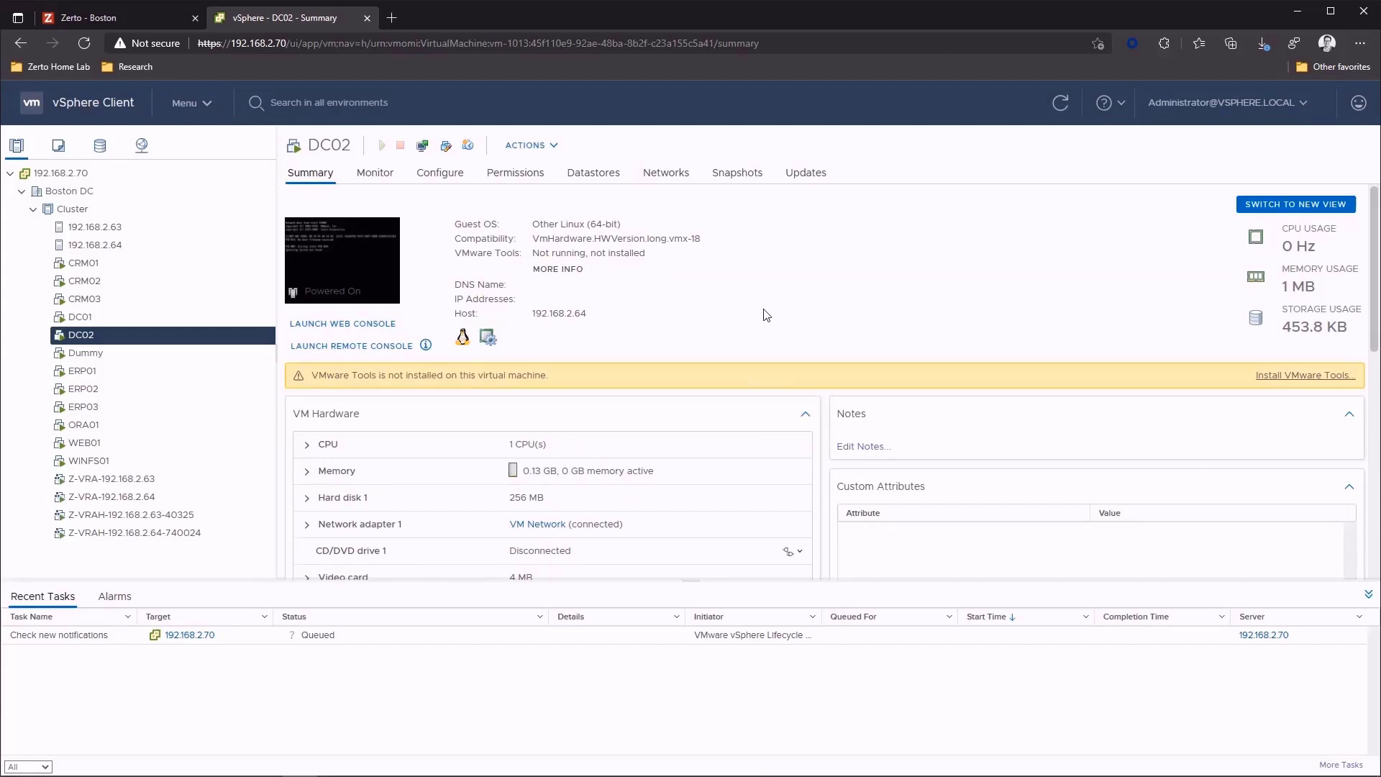
# - Return to Zerto, check the running tasks, and inspect the protected VMs of the CloudDR_DC VPG
pyautogui.click(144, 18)
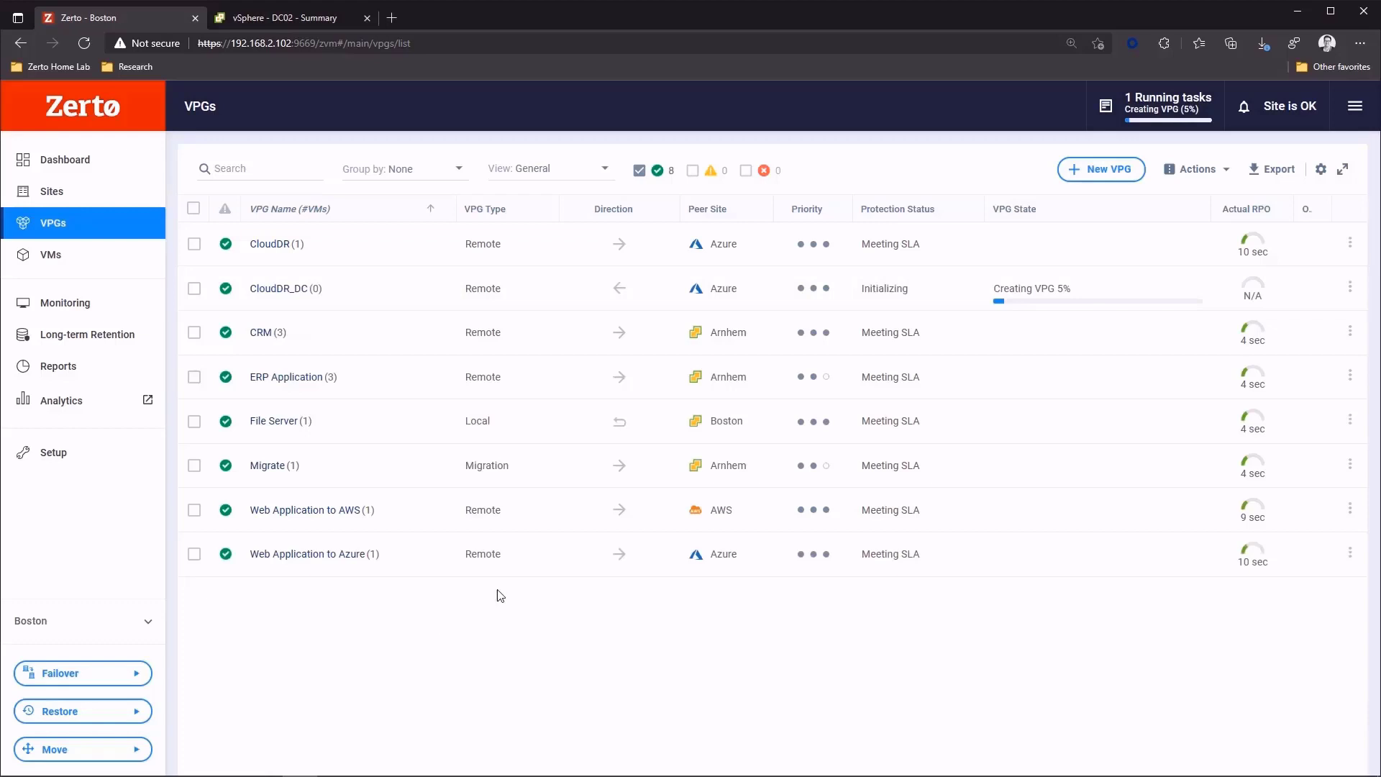
pyautogui.click(1166, 107)
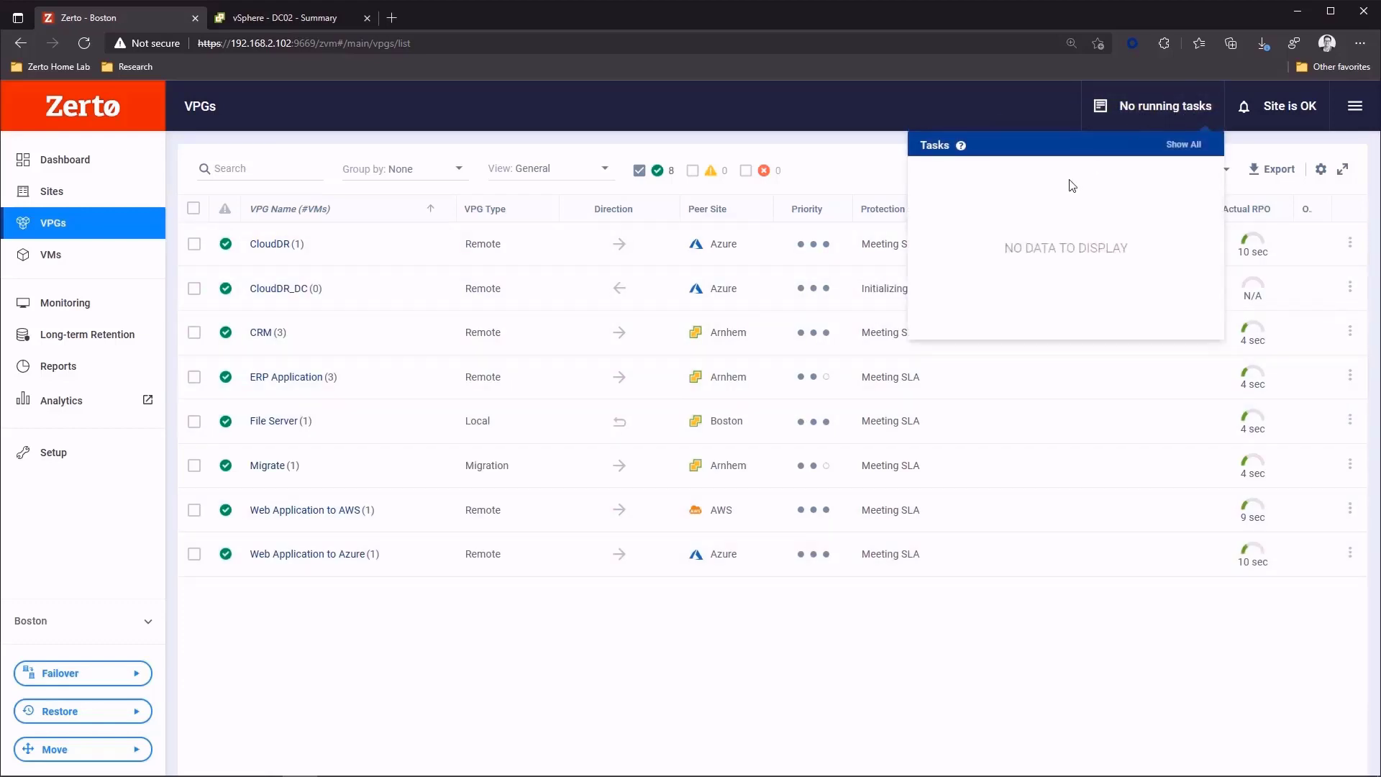
pyautogui.click(975, 109)
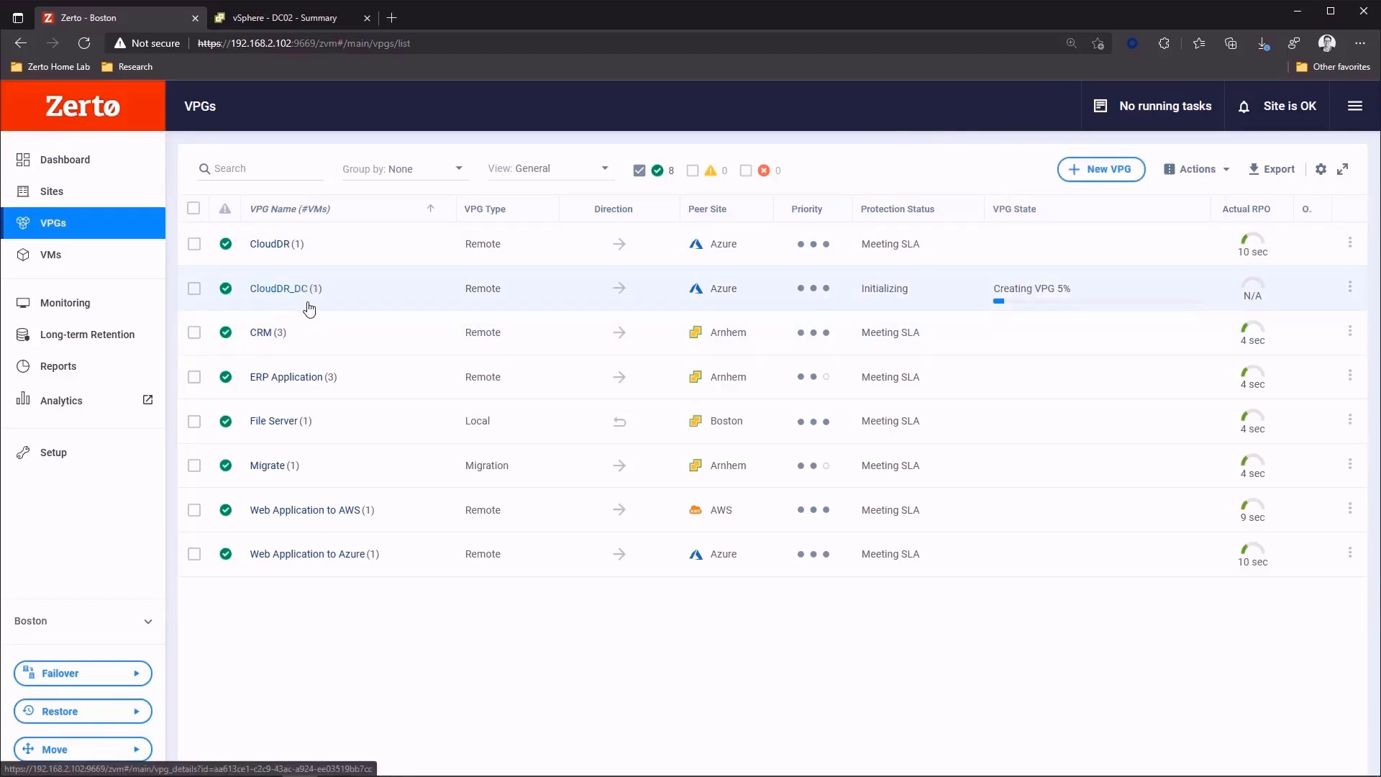
pyautogui.click(288, 289)
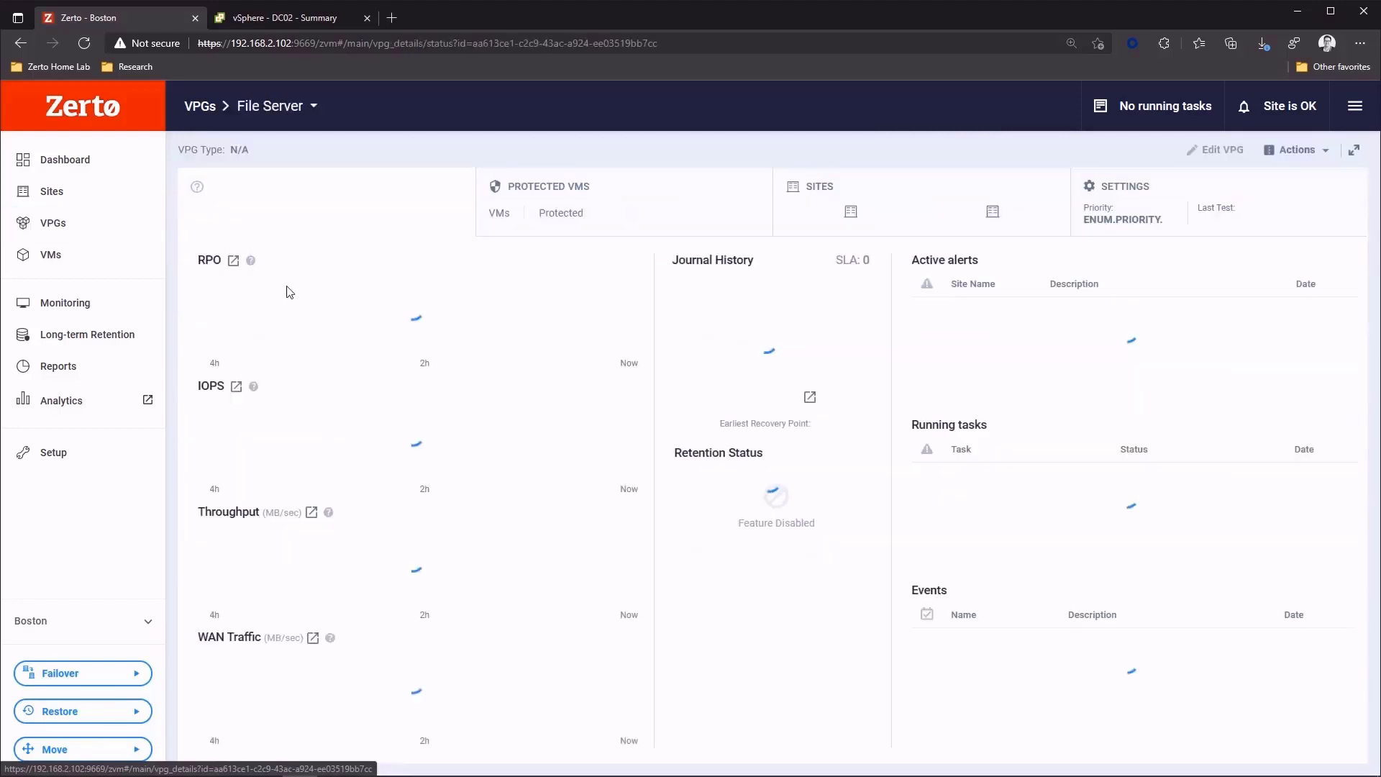
pyautogui.click(552, 216)
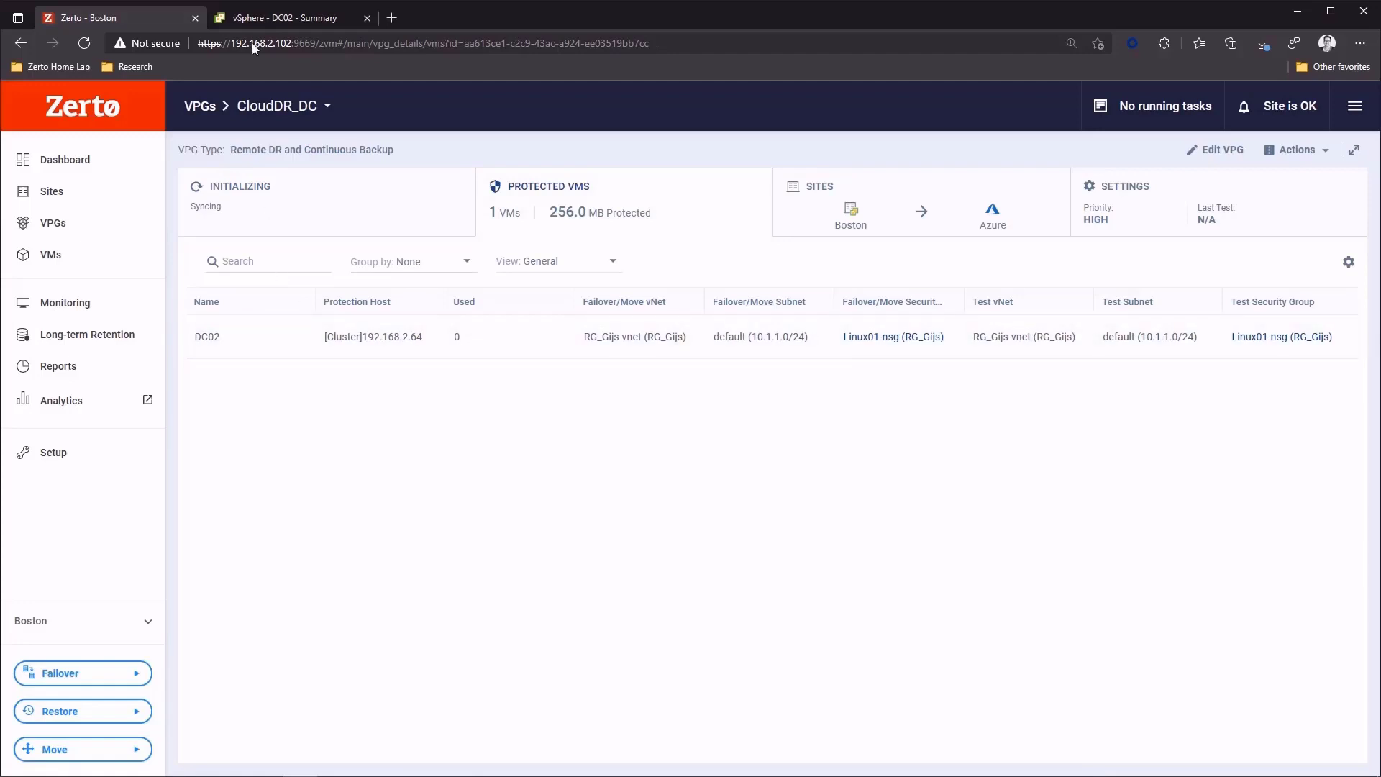
# - Check DC02's assigned tag in the vSphere Client and view the CloudDR_DC VPG's status details in Zerto
pyautogui.click(272, 18)
pyautogui.scroll(-10, 469, 494)
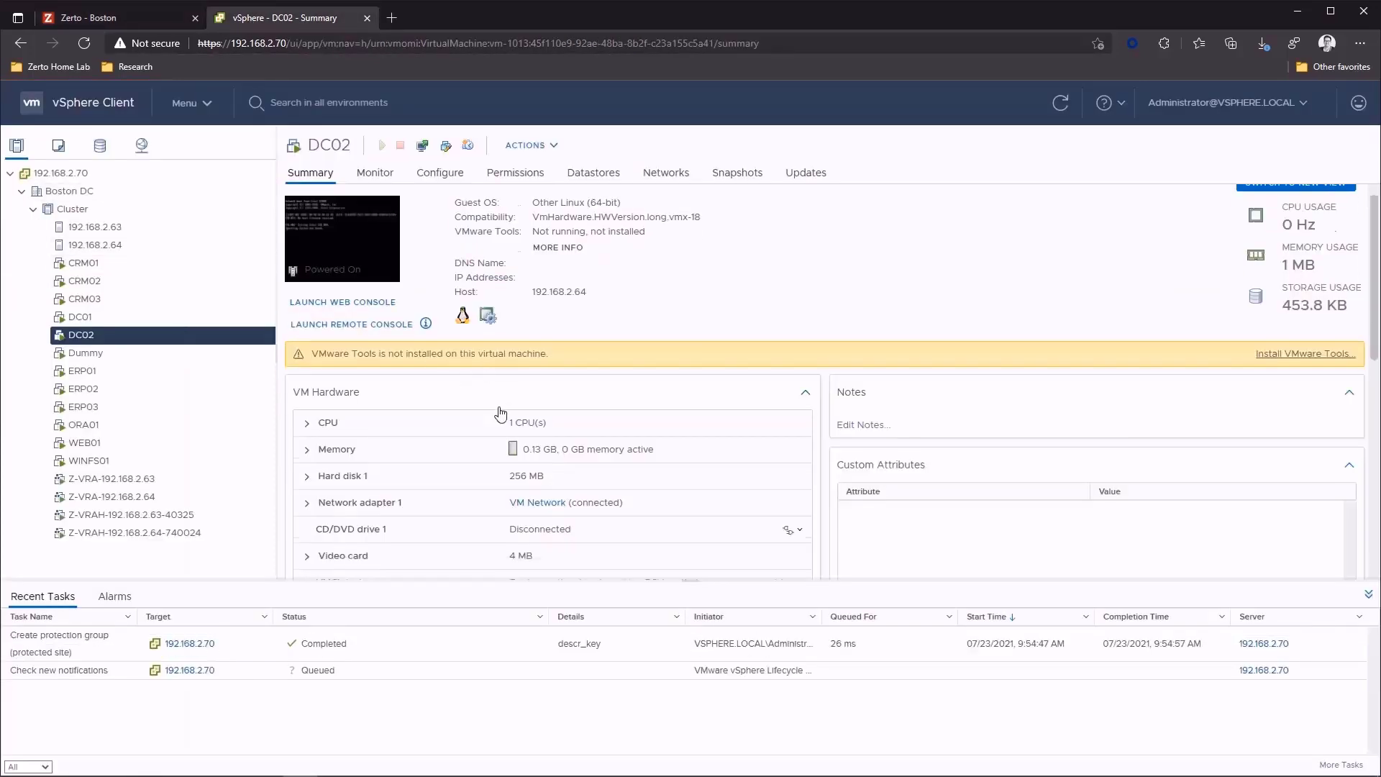
pyautogui.click(131, 17)
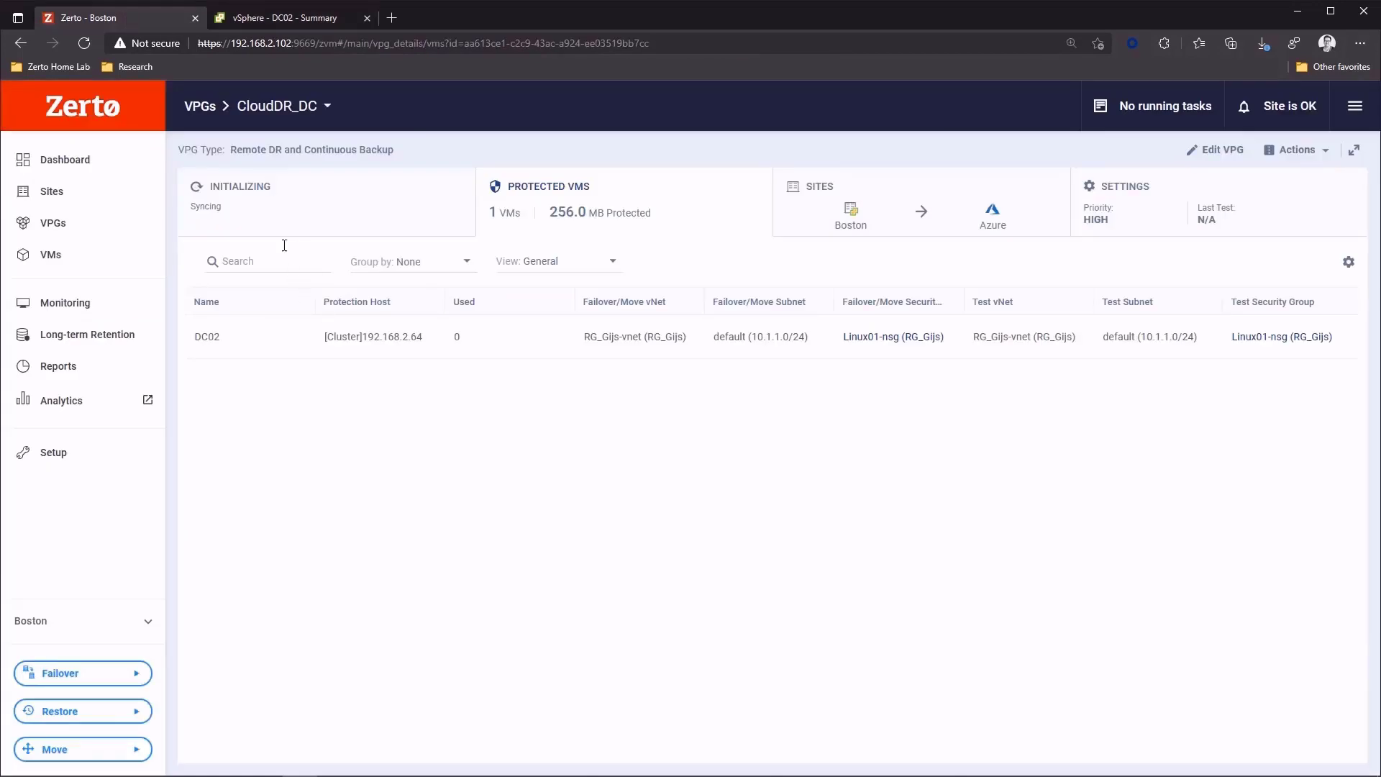
pyautogui.click(279, 219)
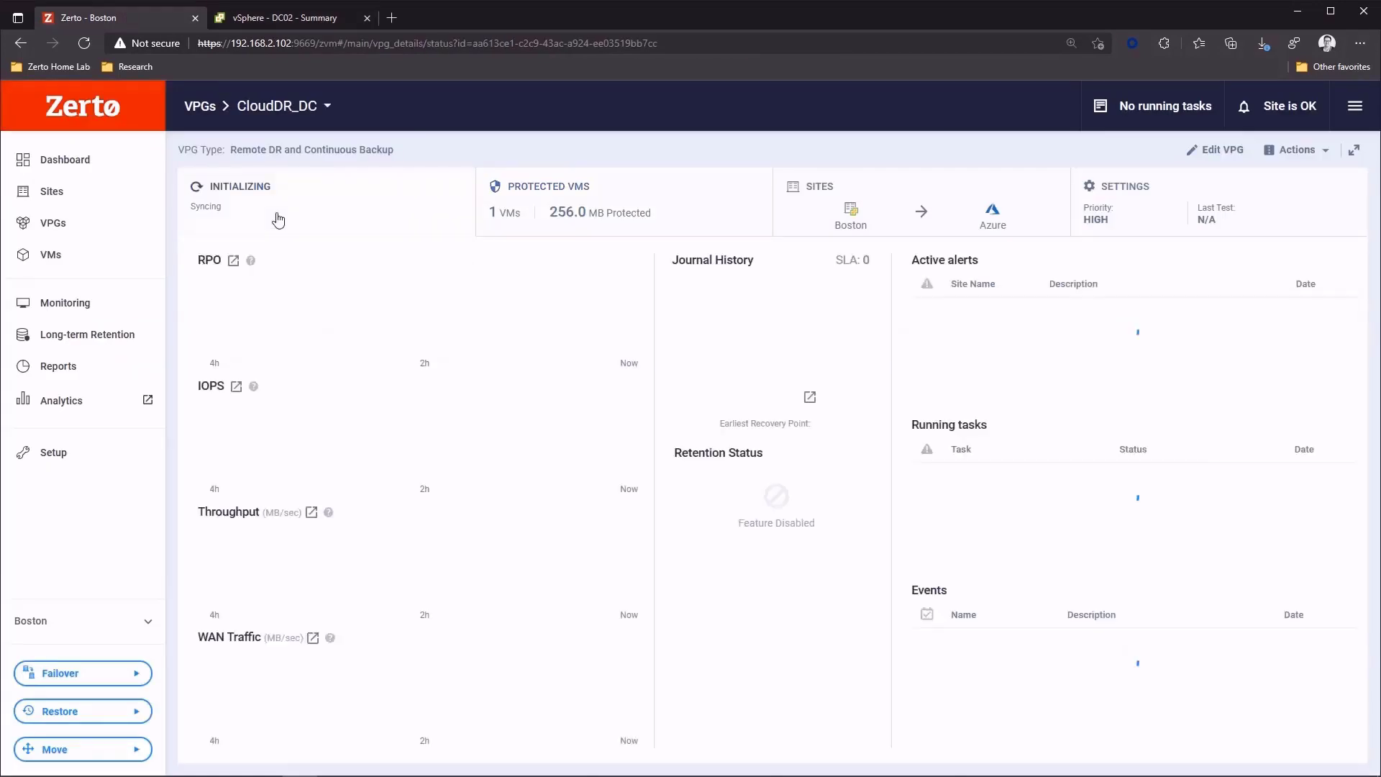